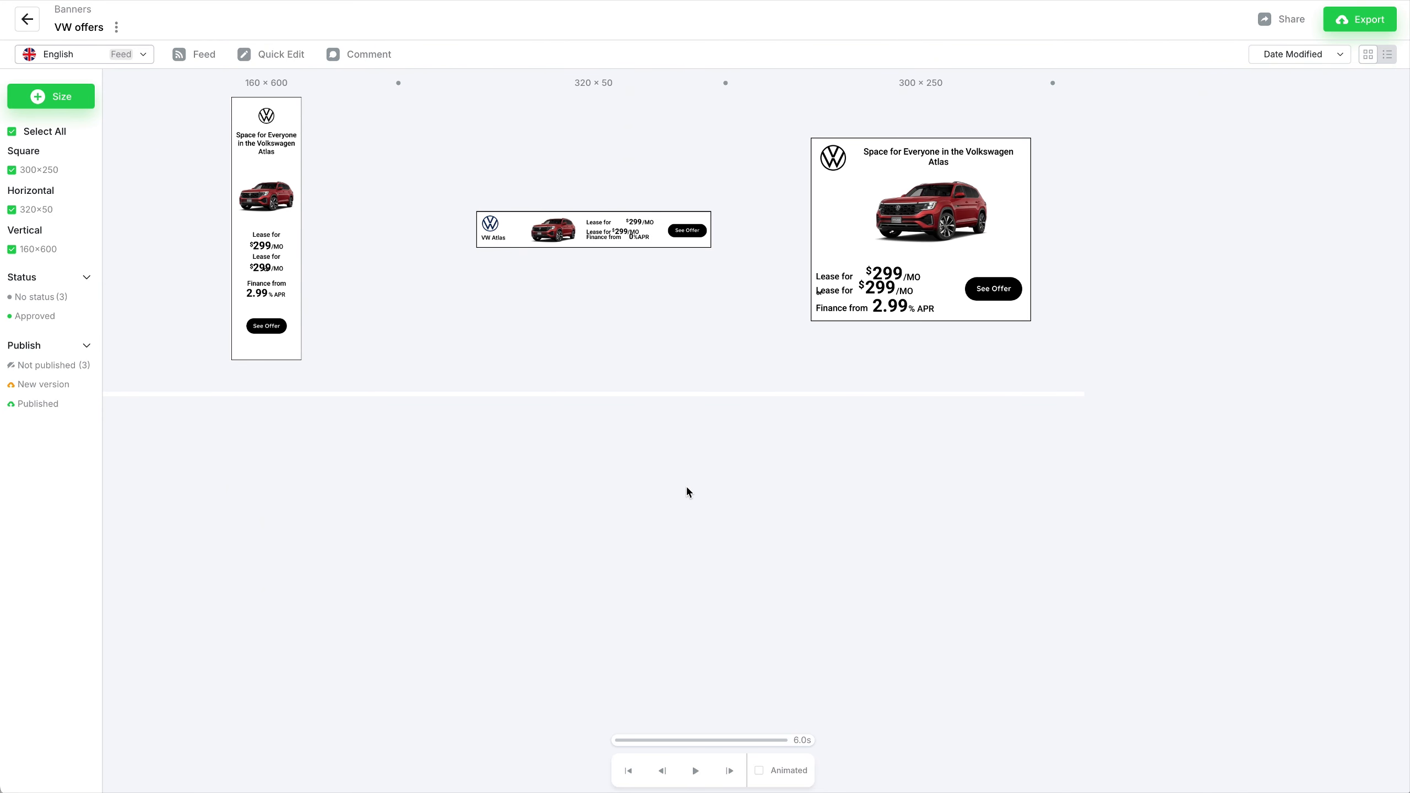
- Leave the VW offers banner set and start a new data table filled by importing _feed.csv from the assets folder
left_click(27, 21)
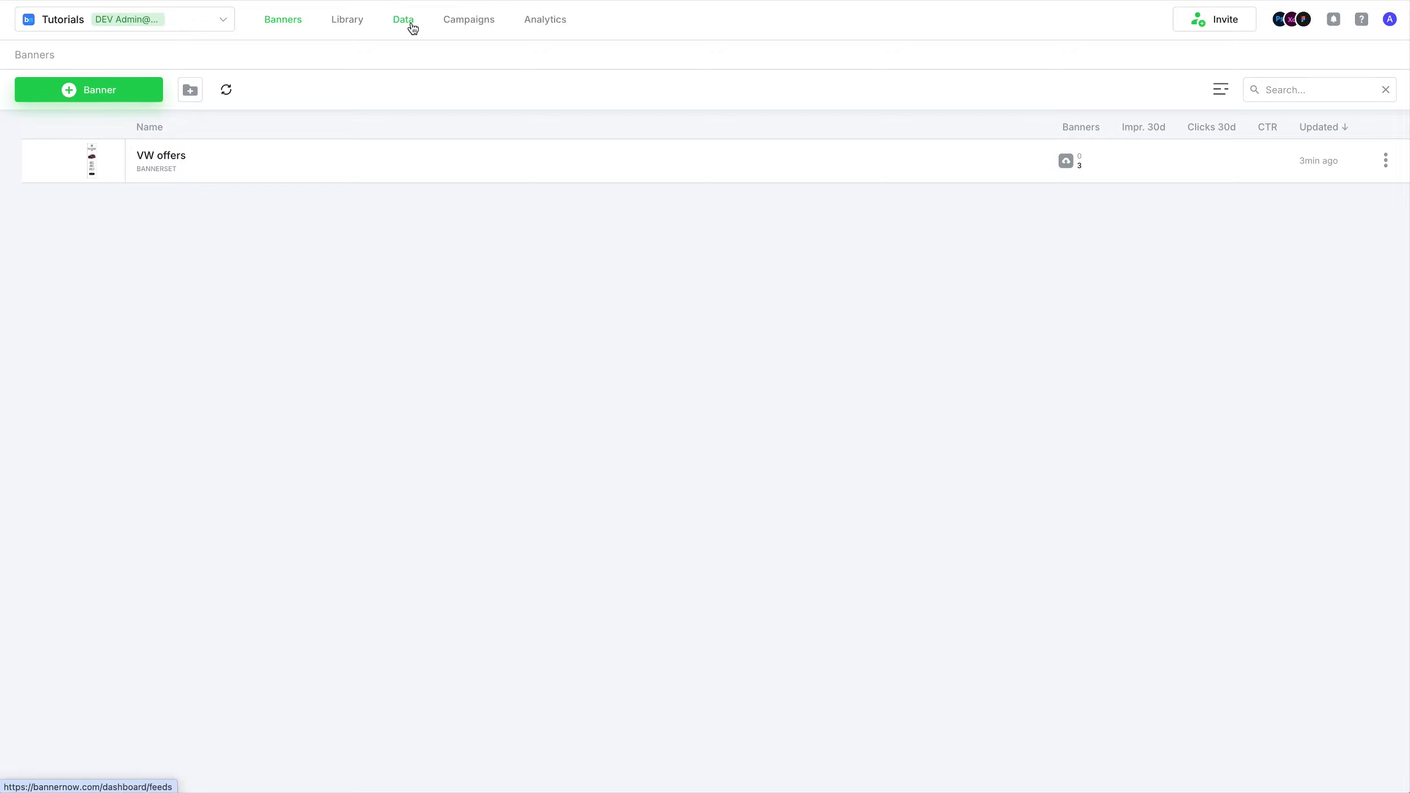
left_click(408, 23)
left_click(92, 58)
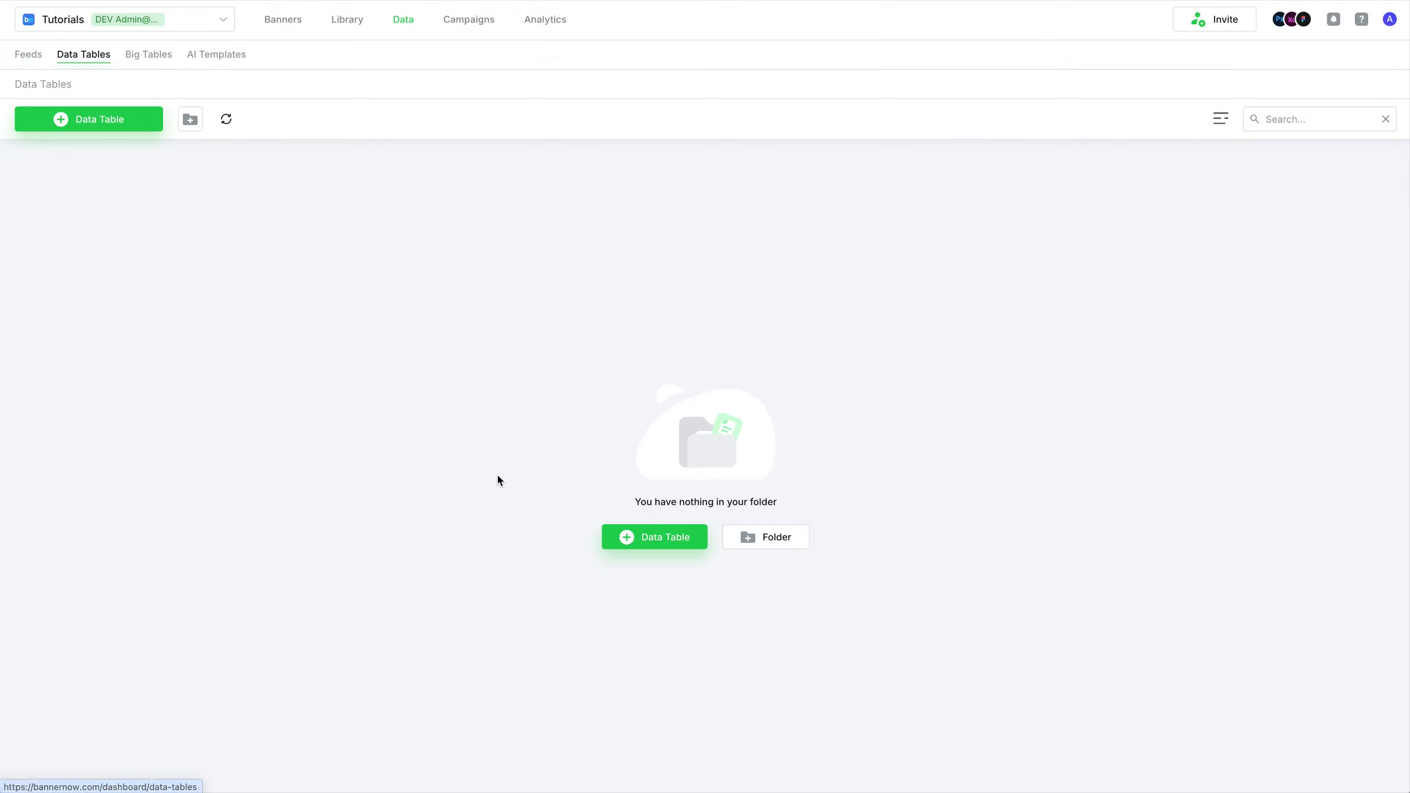
left_click(648, 540)
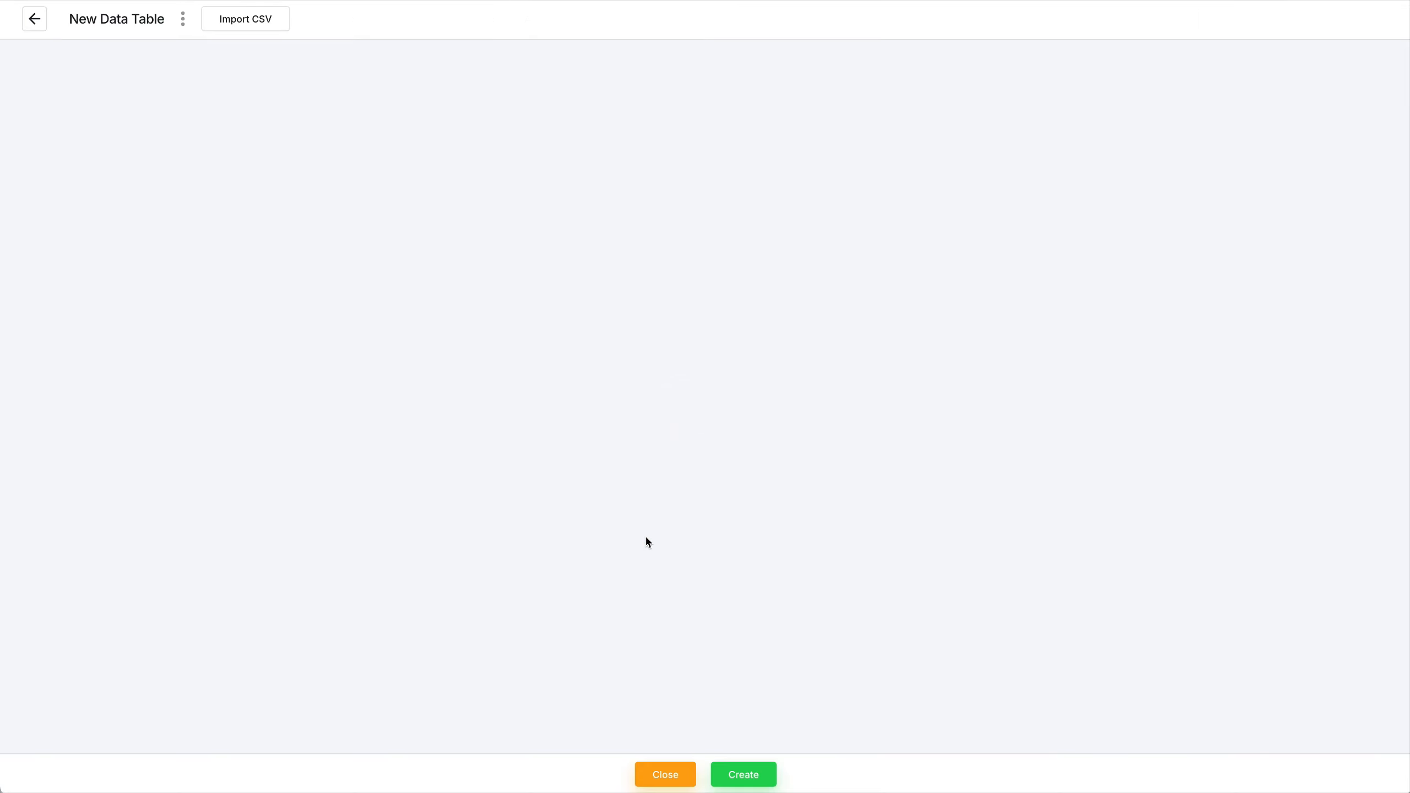
left_click(244, 20)
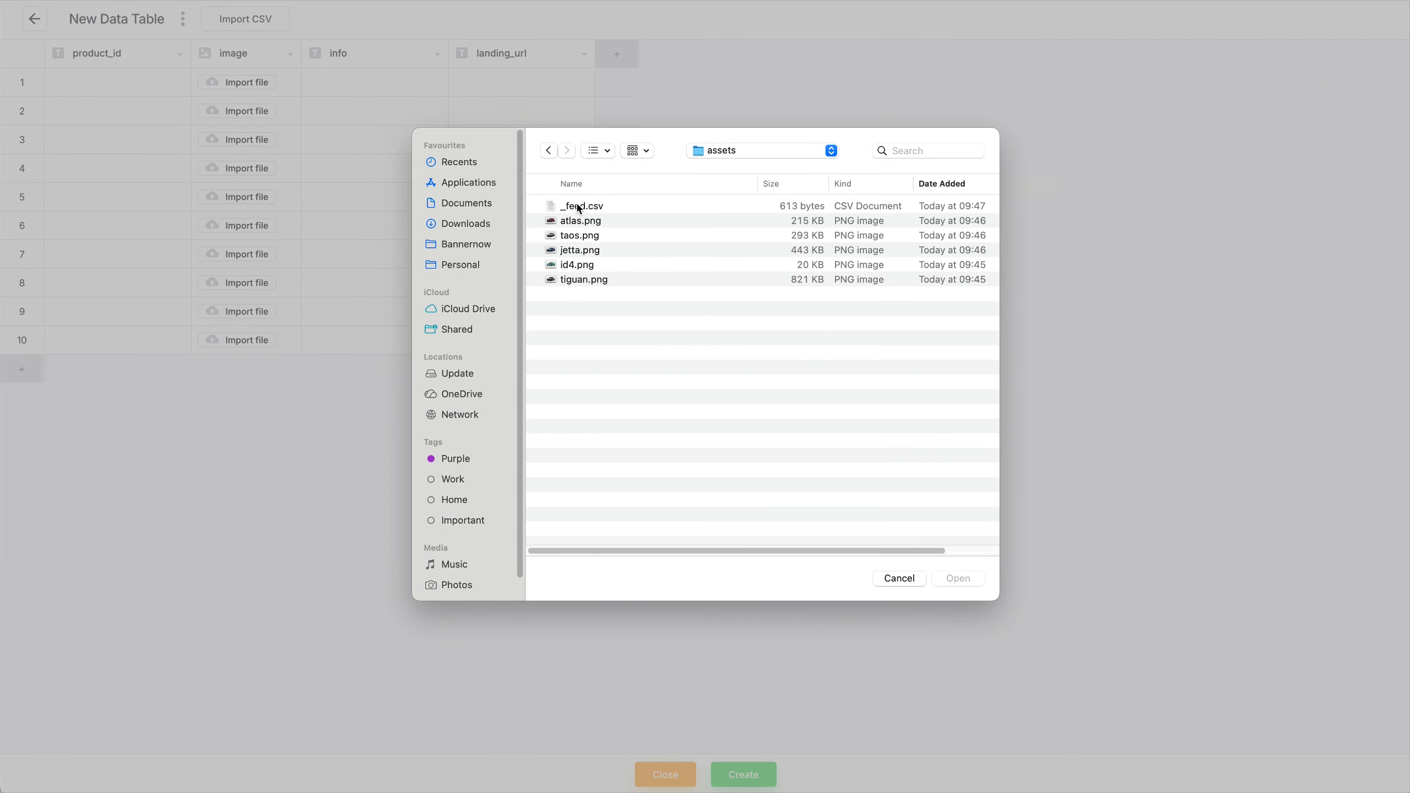
double_click(575, 205)
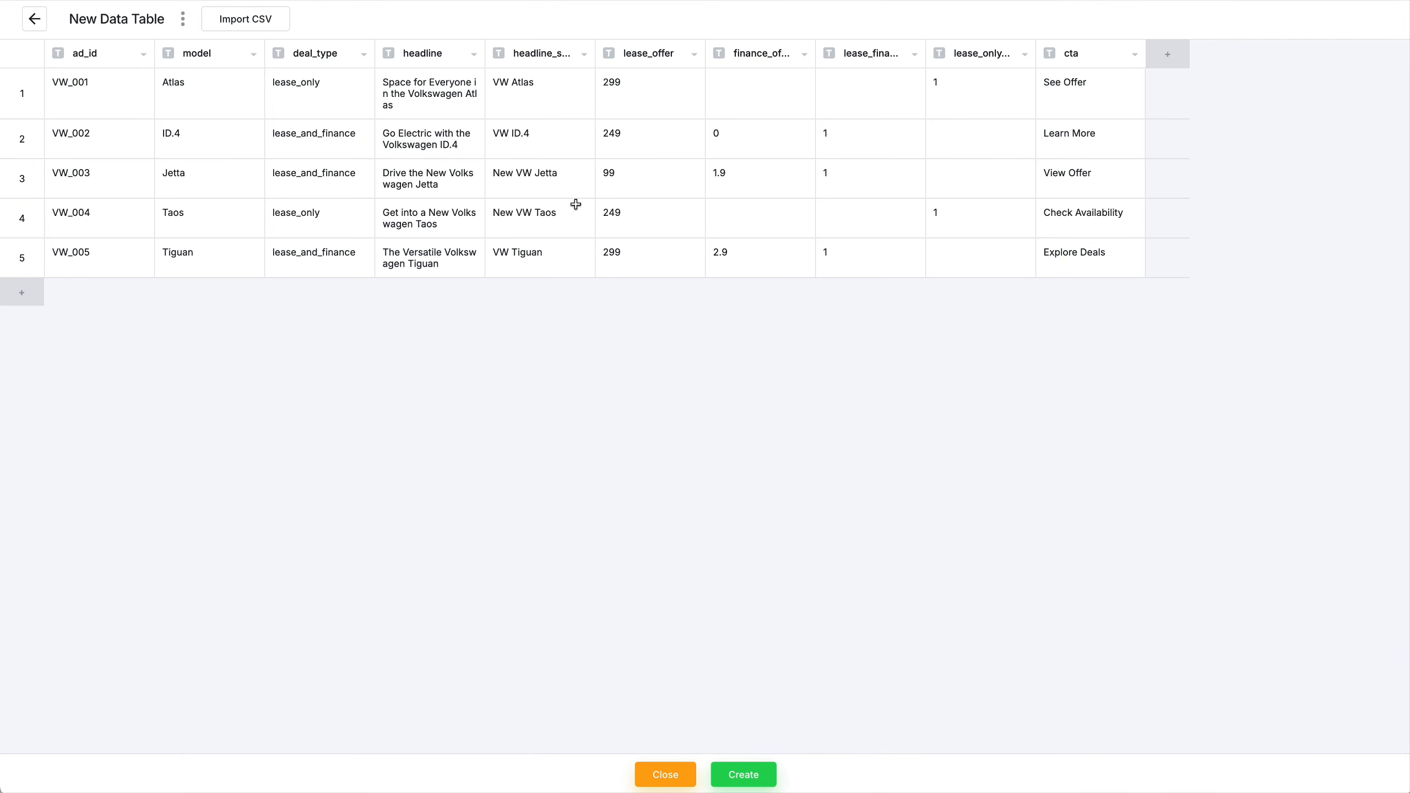
- Widen the lease_finance_visible and lease_only_visible columns until their full names fit
left_click(110, 258)
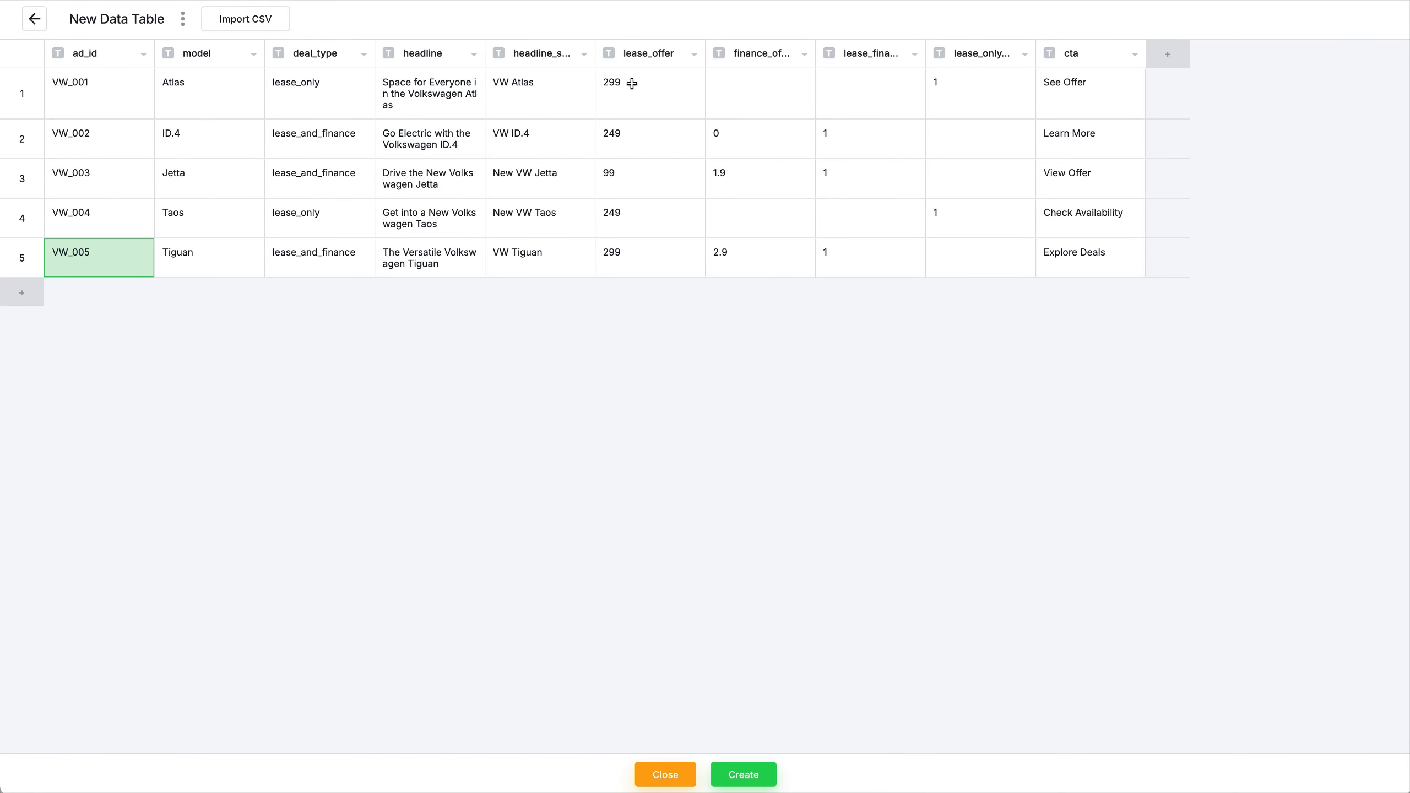
left_click(726, 144)
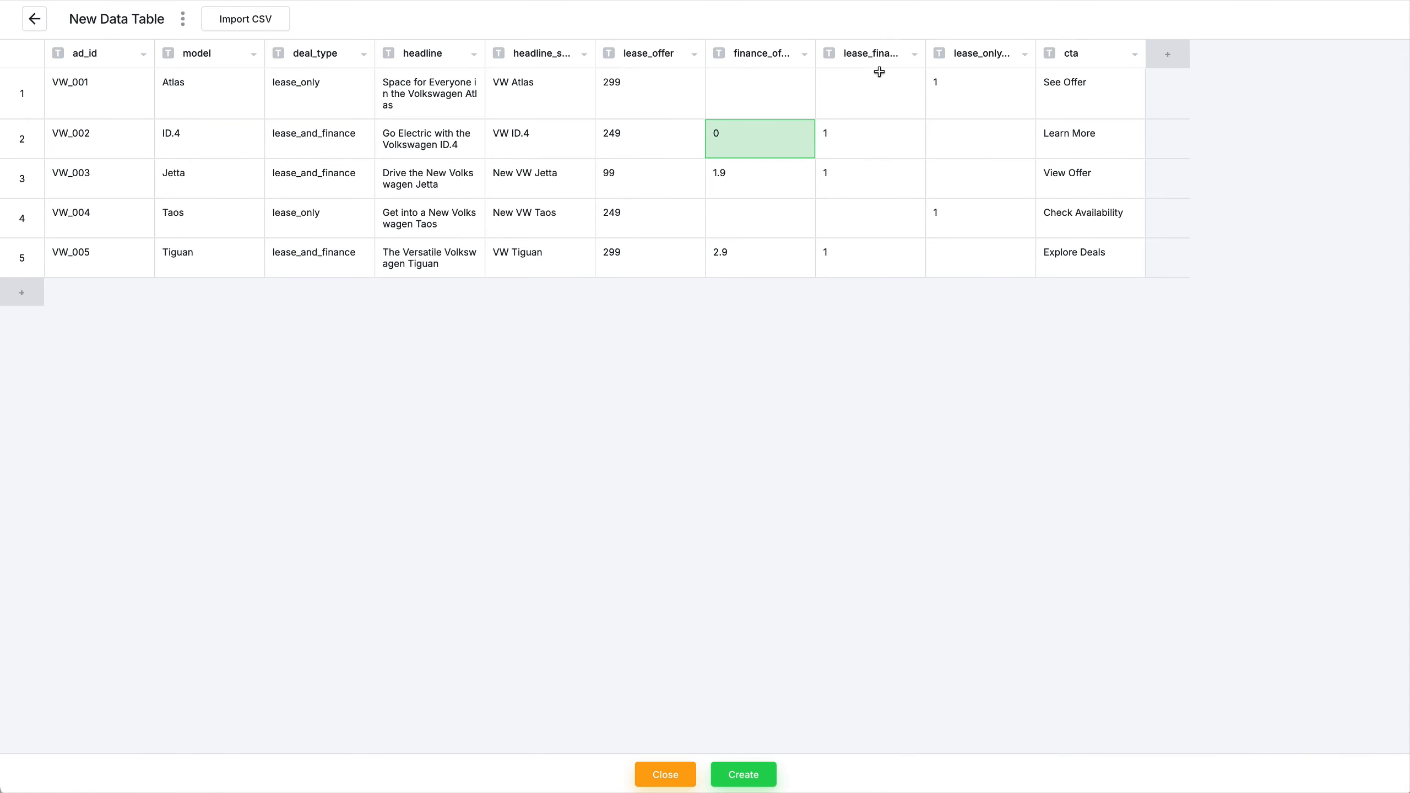
left_click_drag(924, 50, 978, 51)
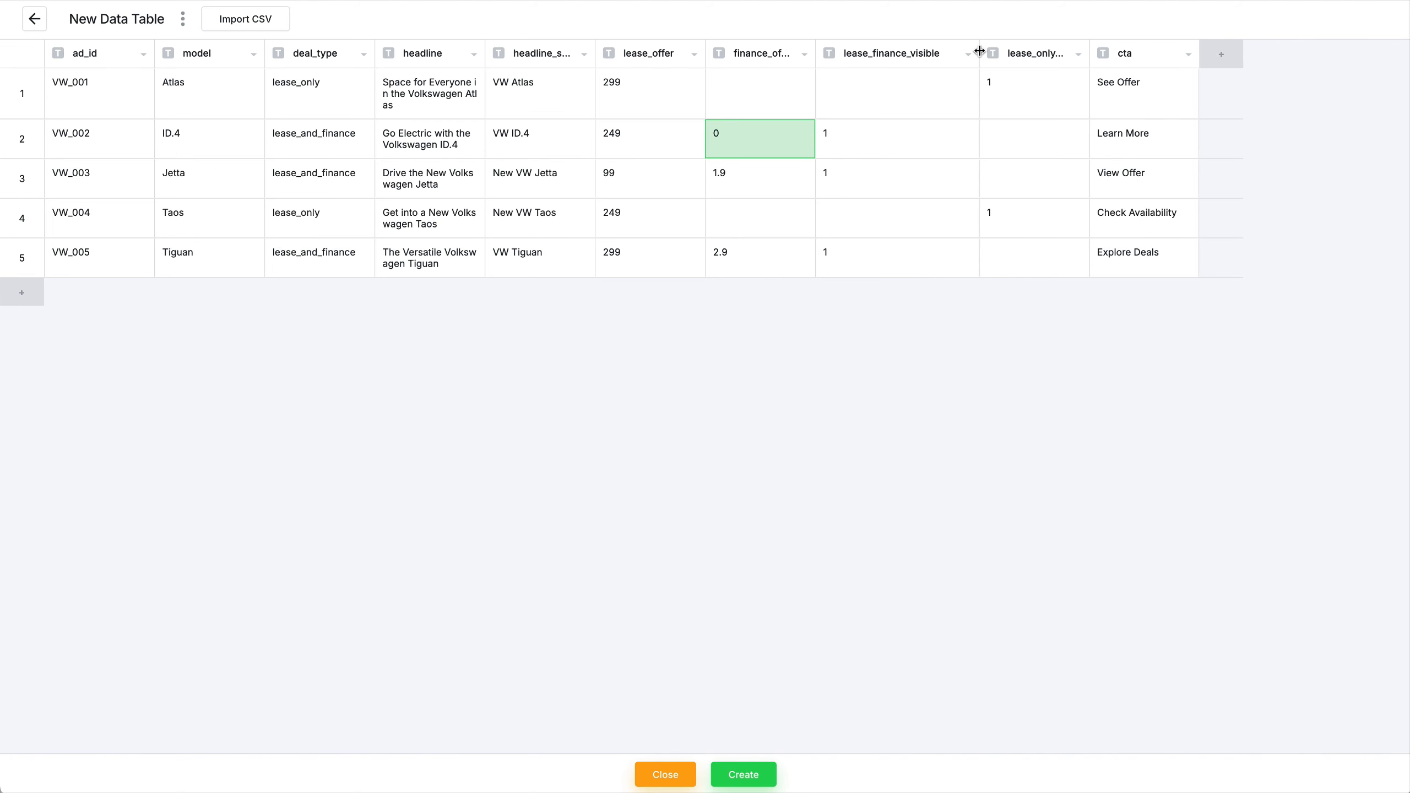
mouse_move(1089, 54)
left_mouse_down()
mouse_move(1142, 50)
mouse_move(1115, 54)
left_mouse_up()
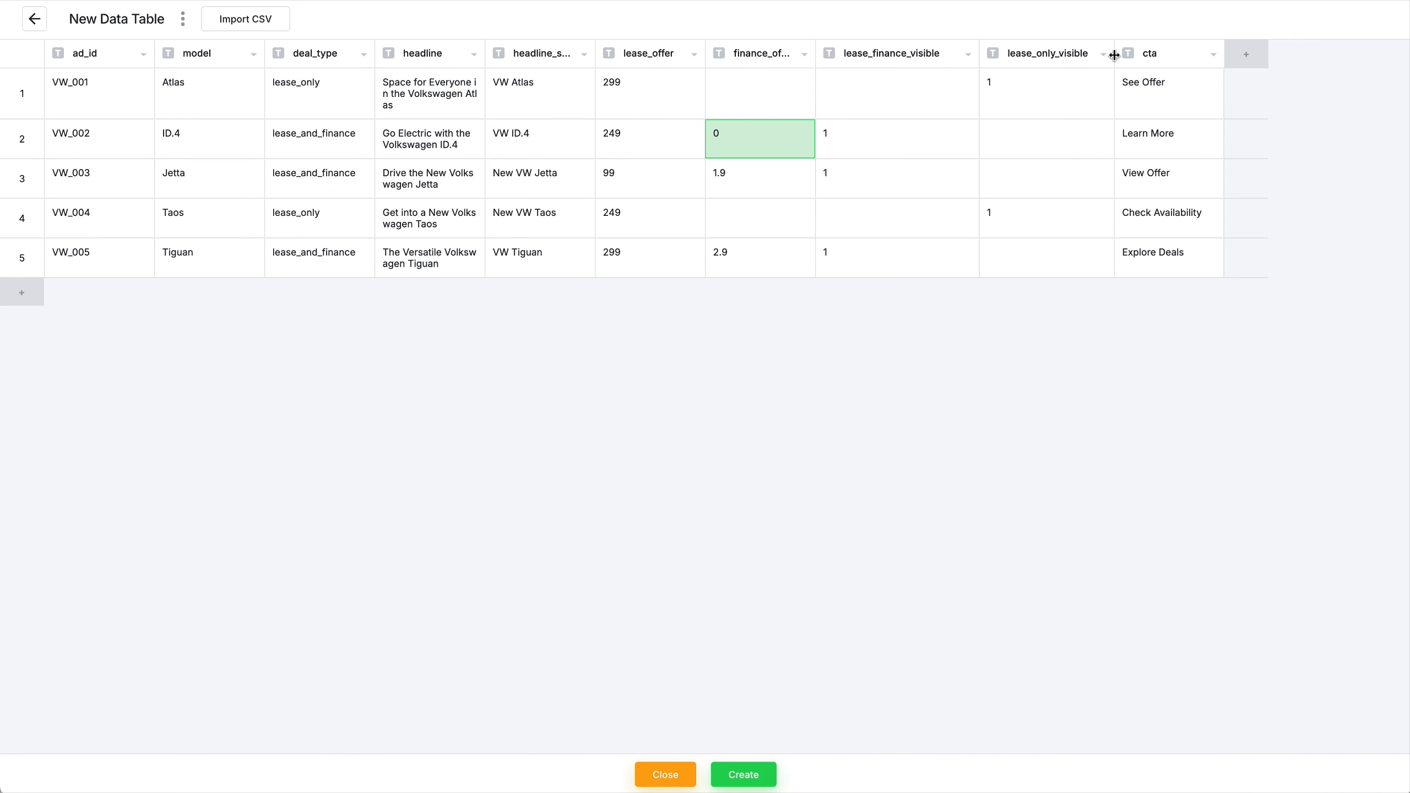
left_click(906, 106)
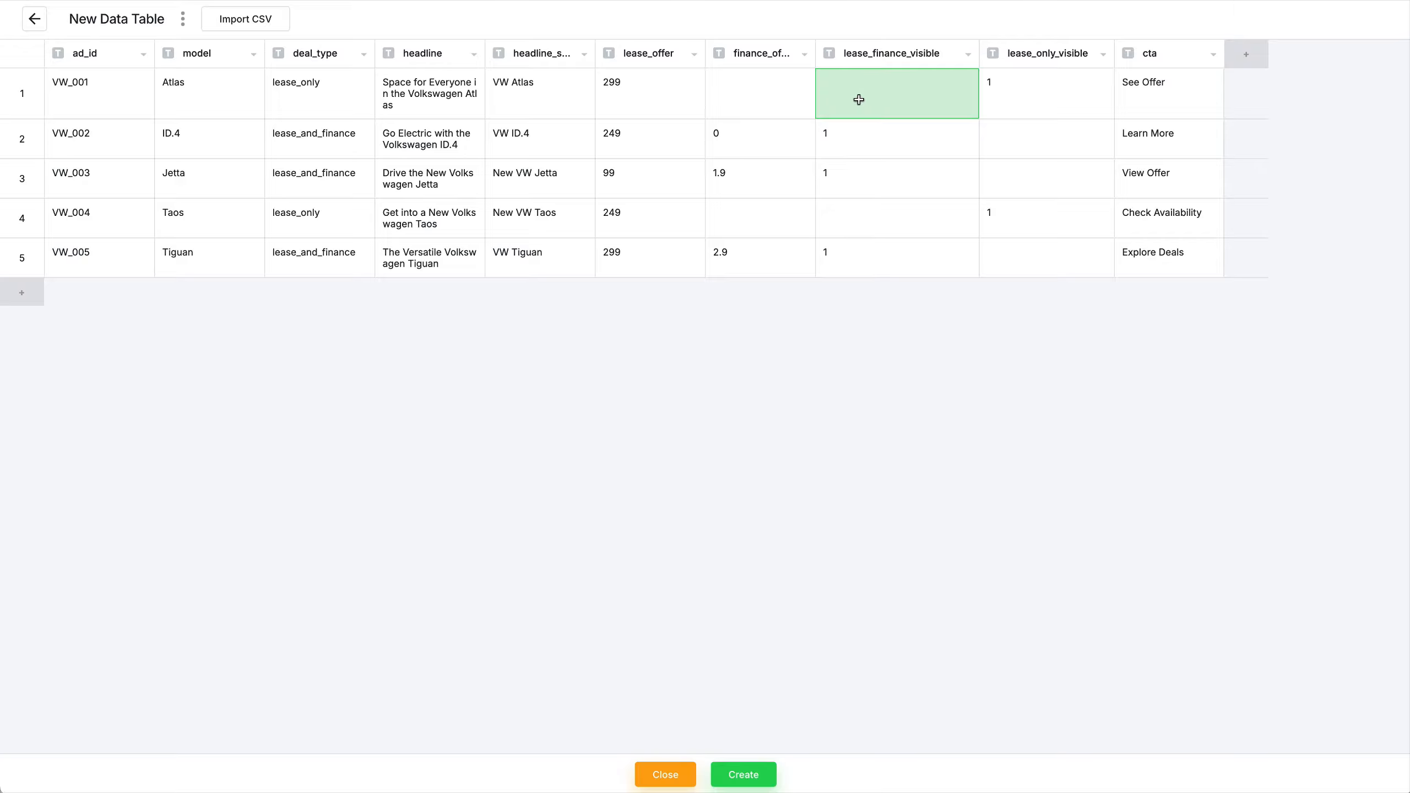
left_click(846, 142)
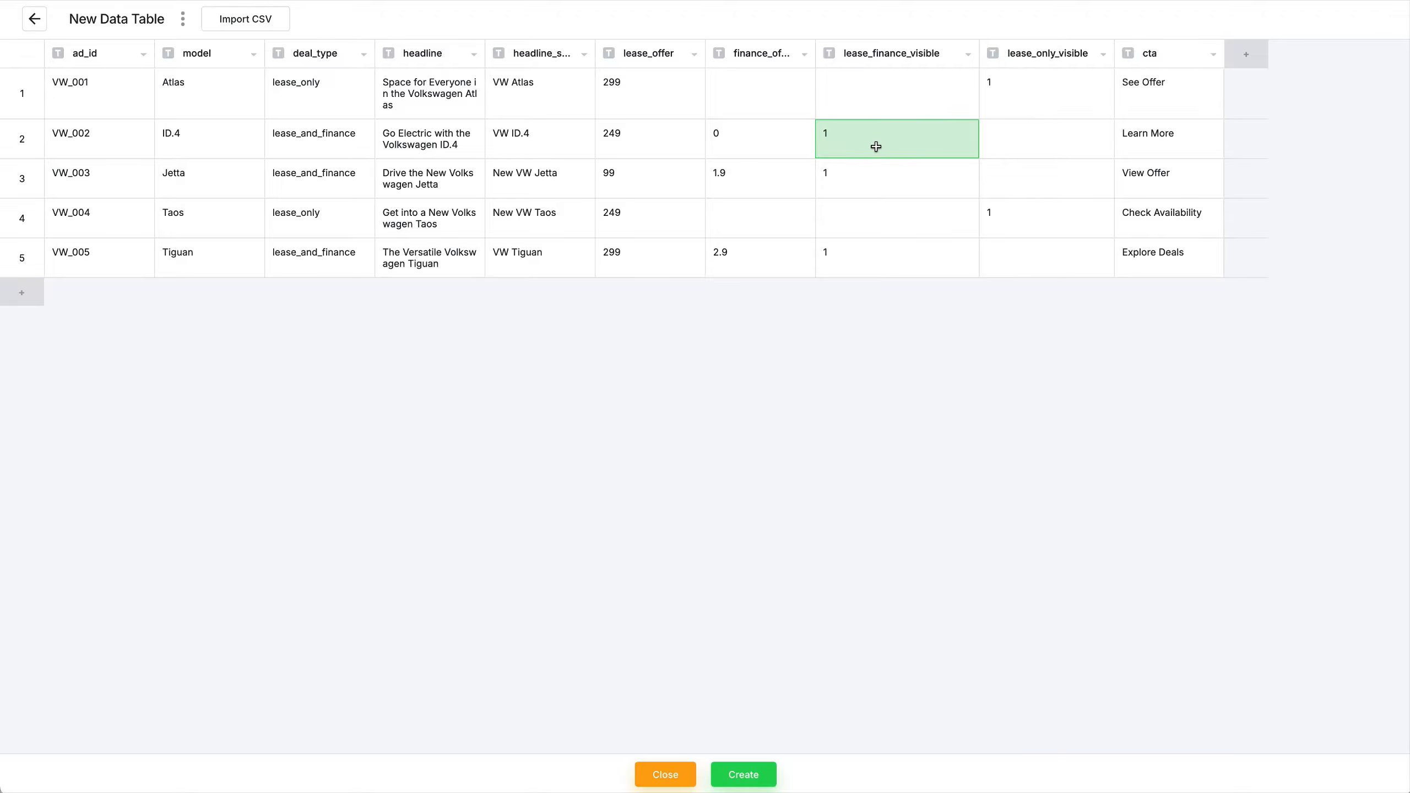
- Add an image column at the end of the data table and name it "image"
left_click(1256, 59)
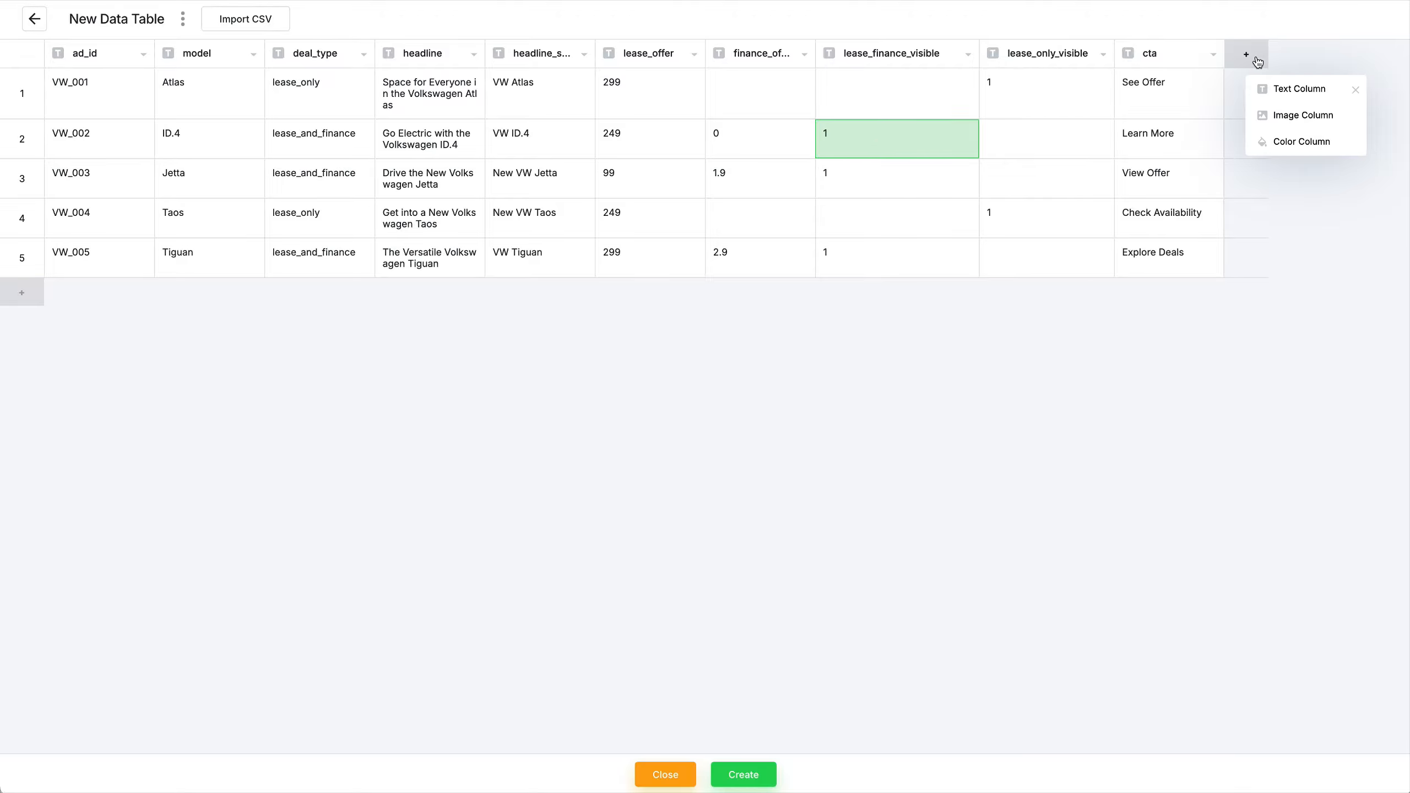
left_click(1279, 115)
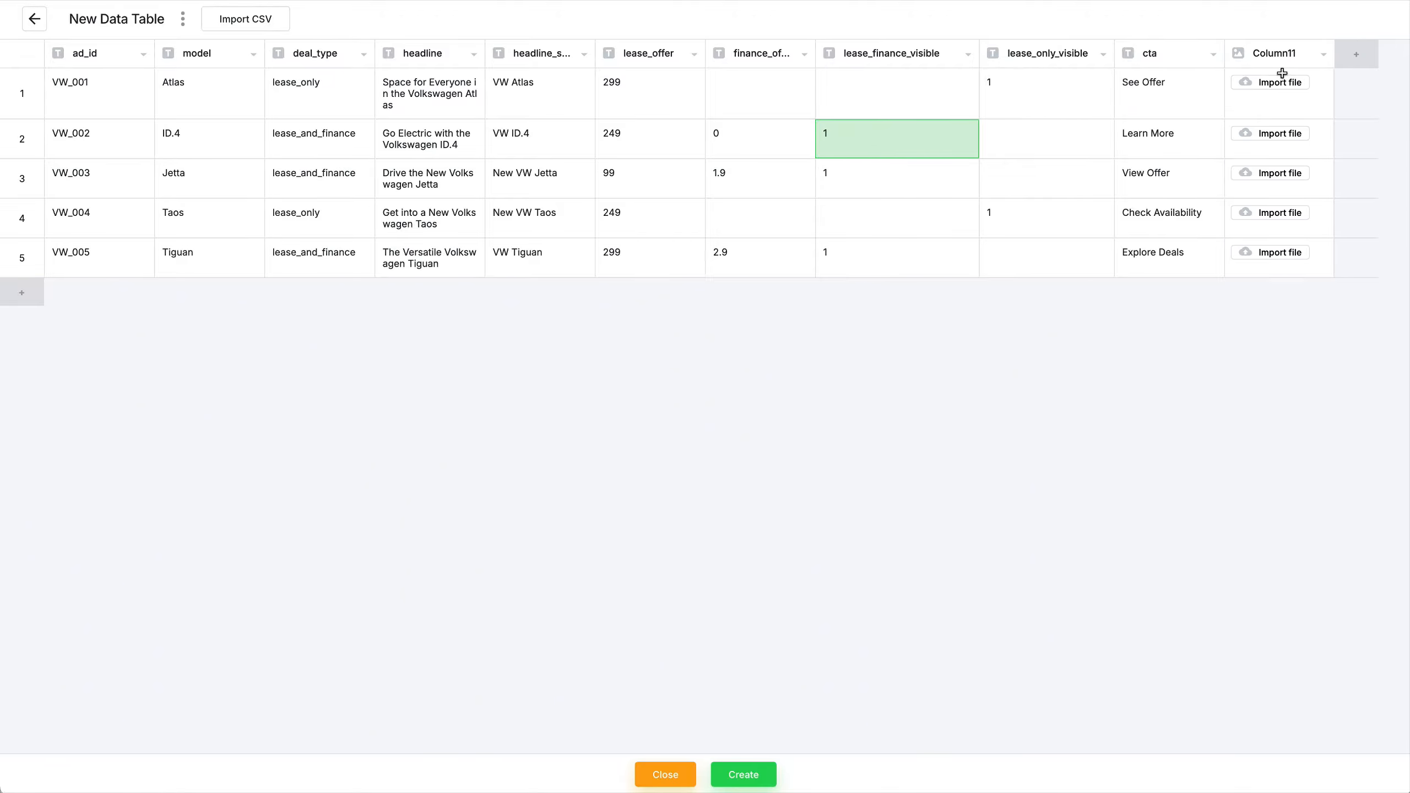
double_click(1271, 51)
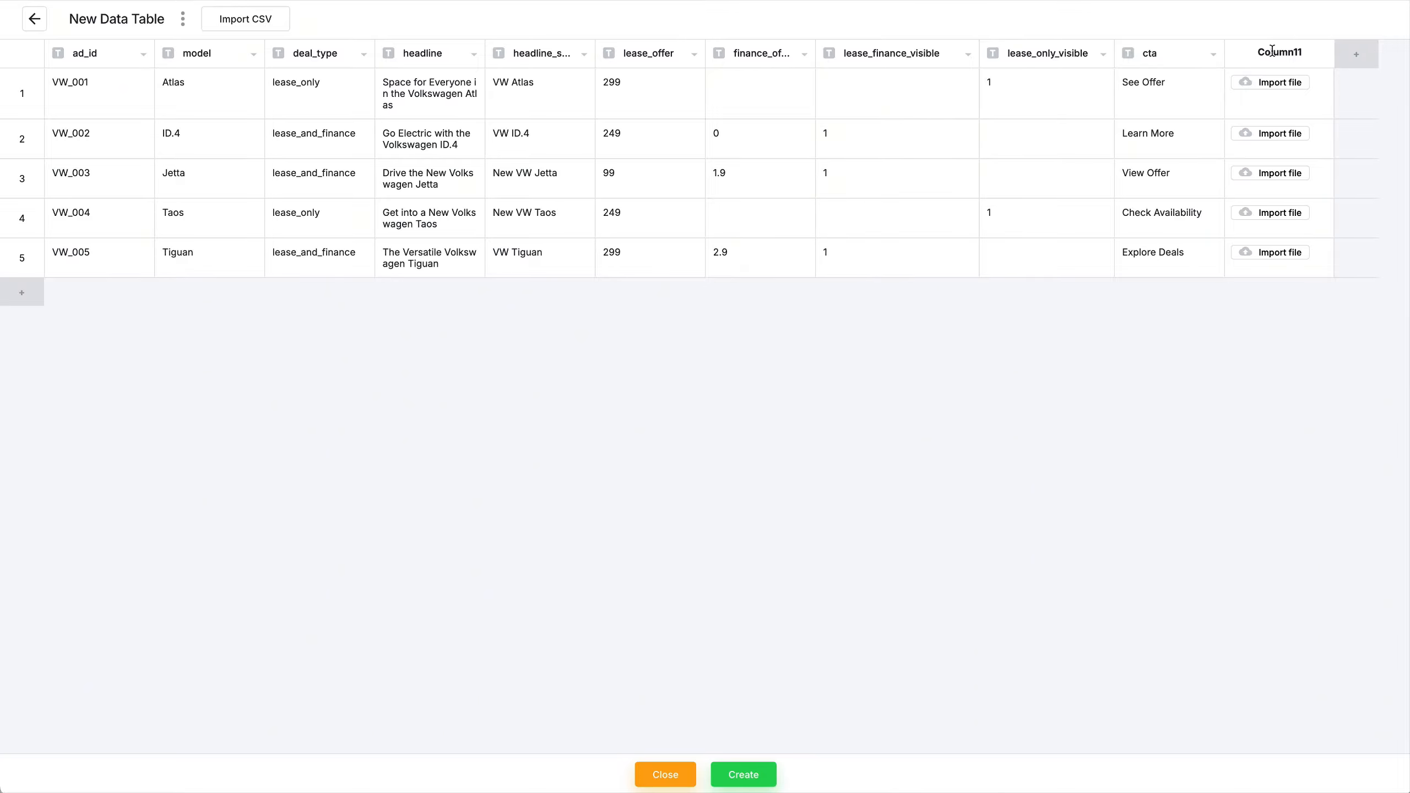
key("ctrl+a")
key("BackSpace")
type("image")
key("Return")
- Fill the image column with the matching Atlas, ID.4, Jetta, Taos and Tiguan pictures and check the first row's image URL
key("super+Tab")
left_click_drag(1164, 440, 1258, 83)
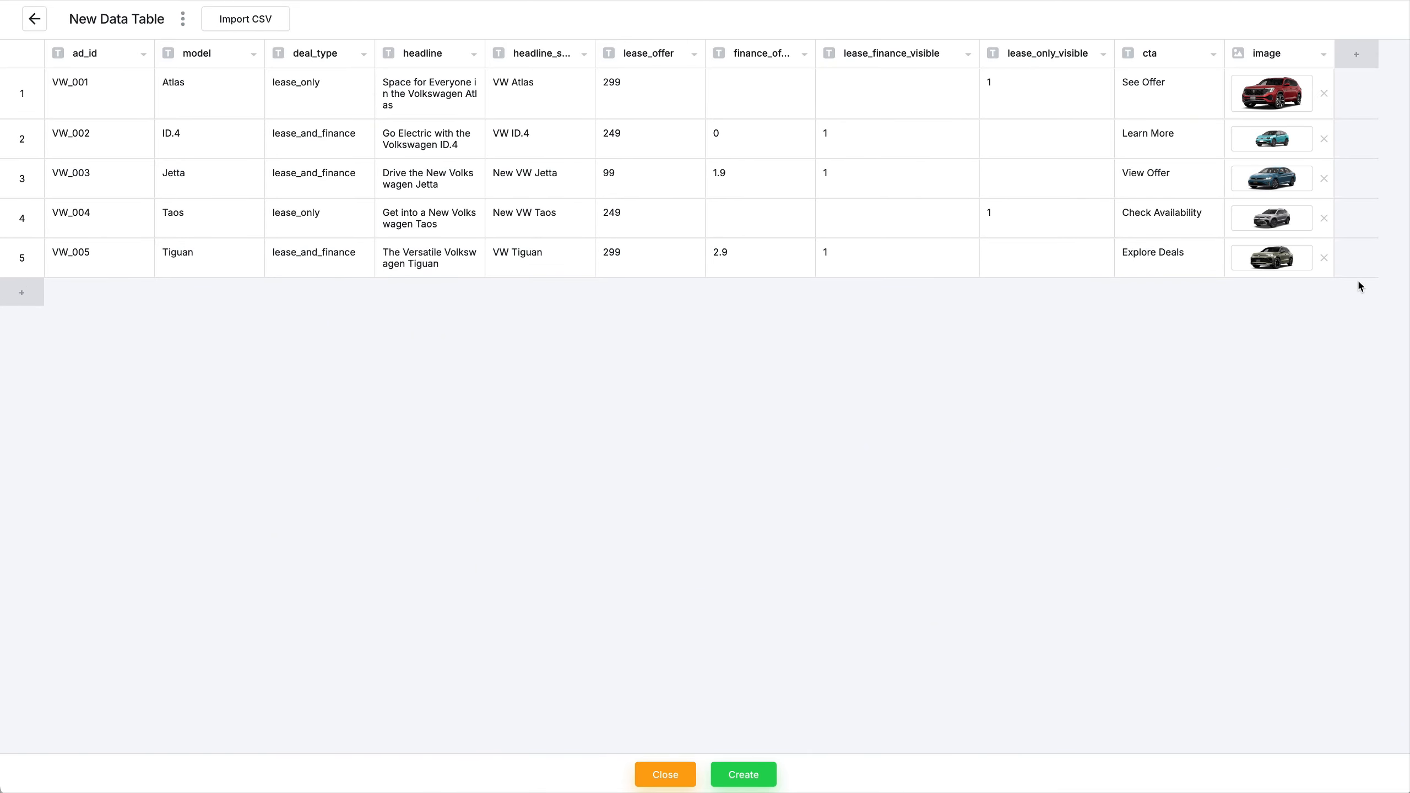
double_click(1303, 72)
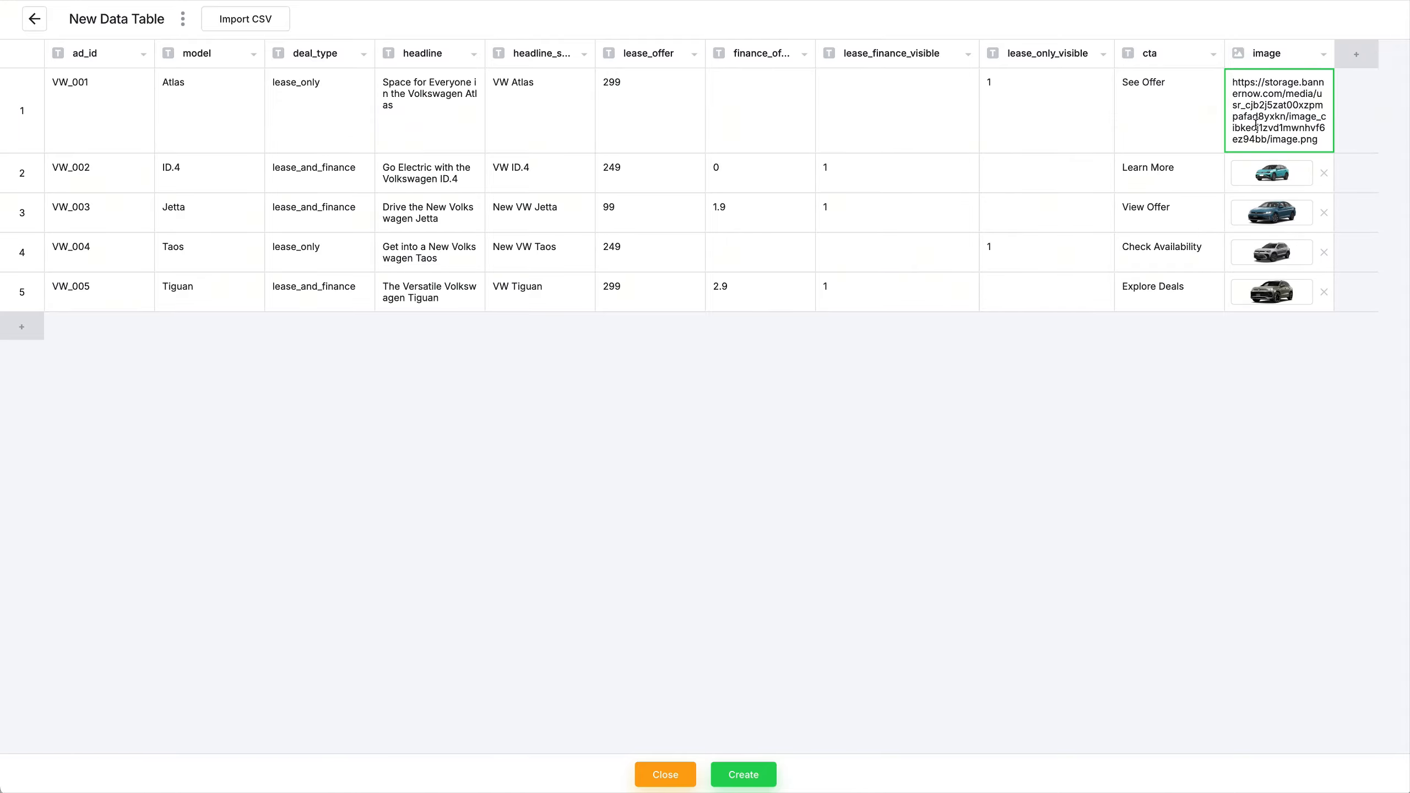
left_click(239, 300)
- Rename the data table as "VW data table" and create it
left_click(125, 22)
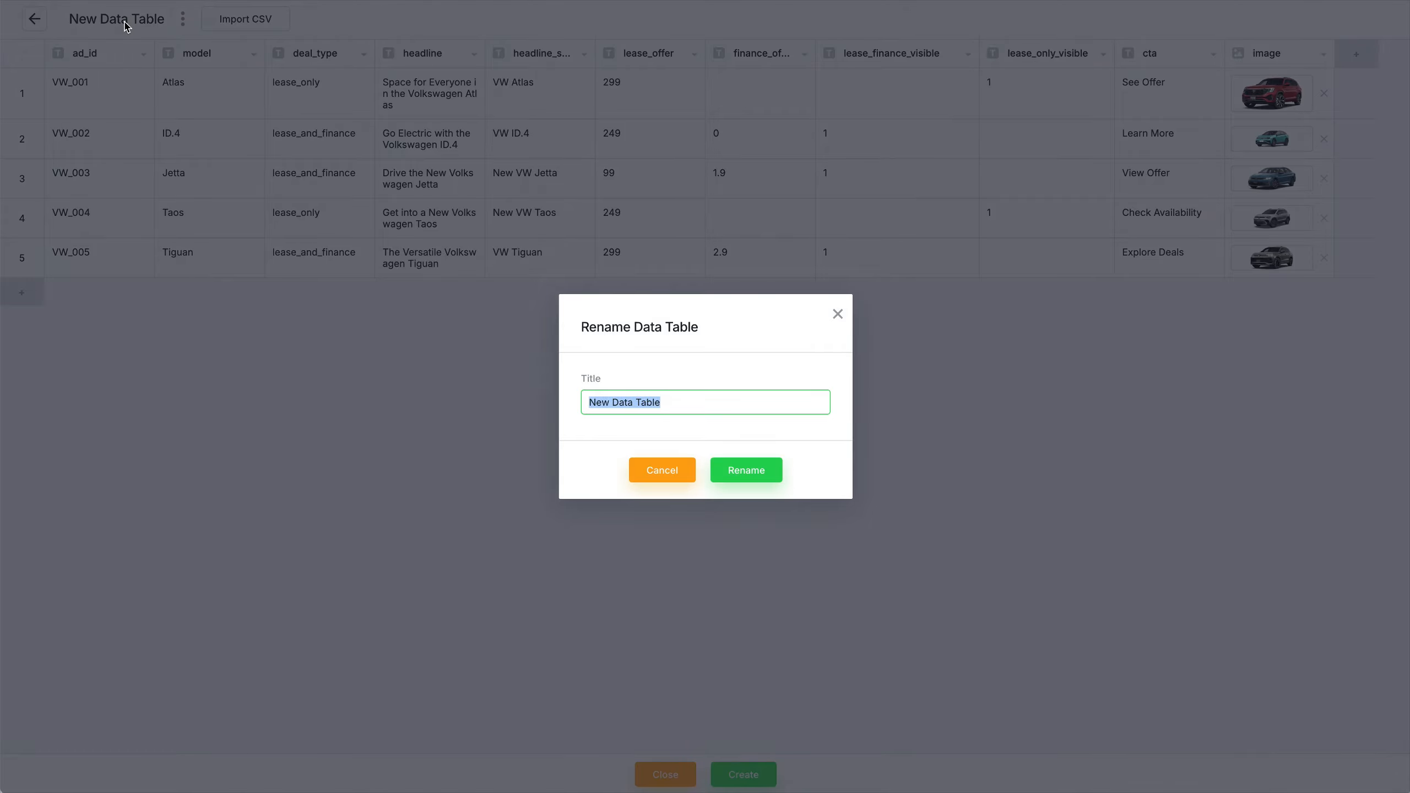
type("VW")
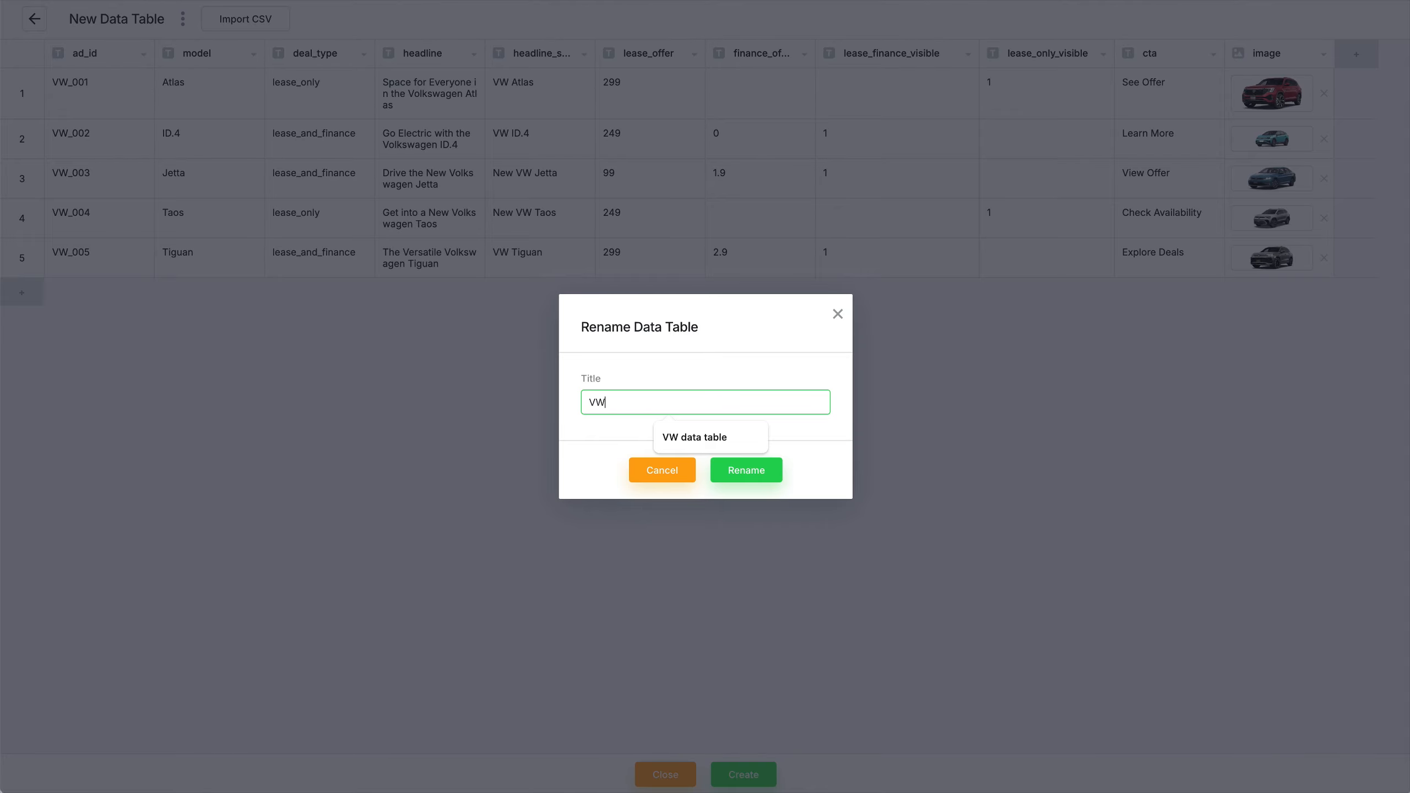
left_click(716, 438)
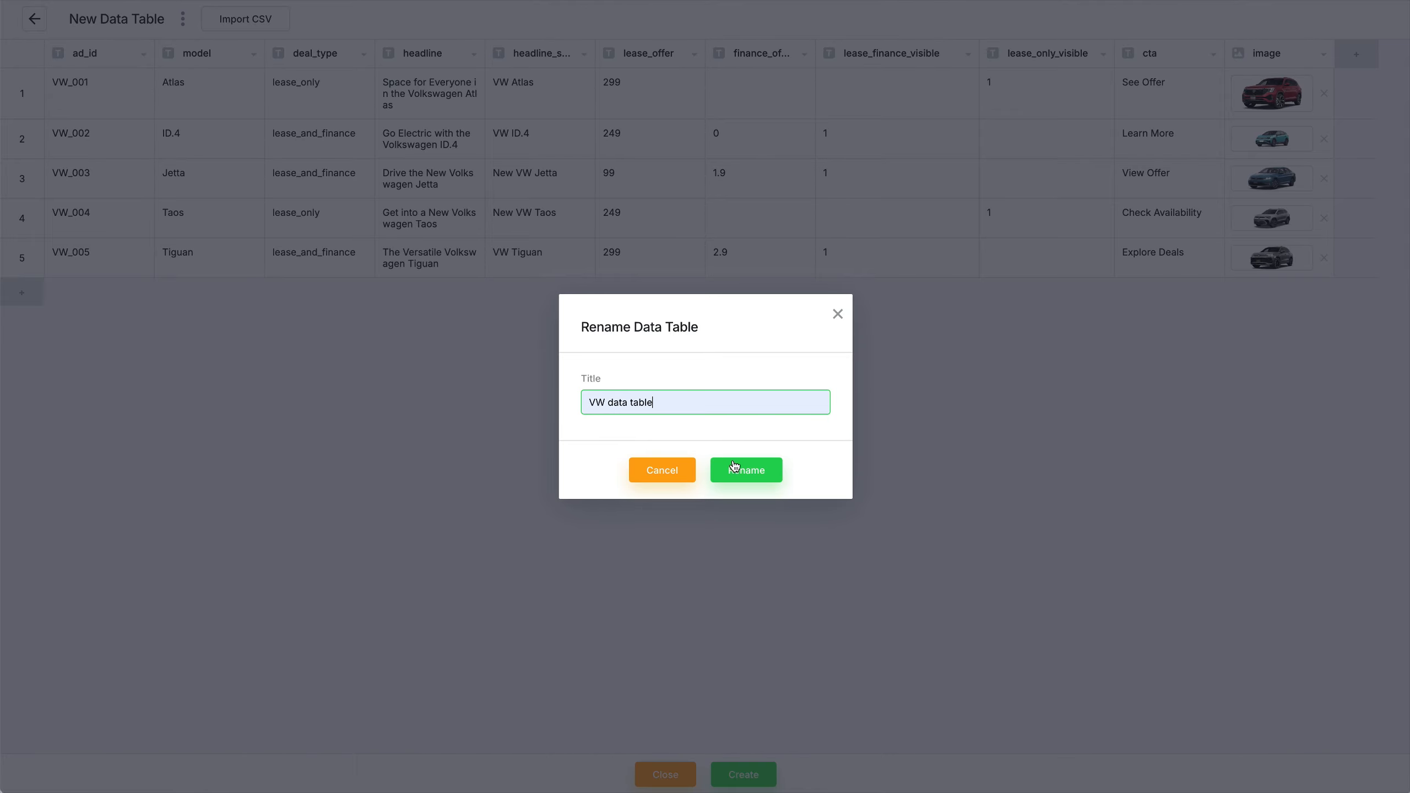
left_click(744, 470)
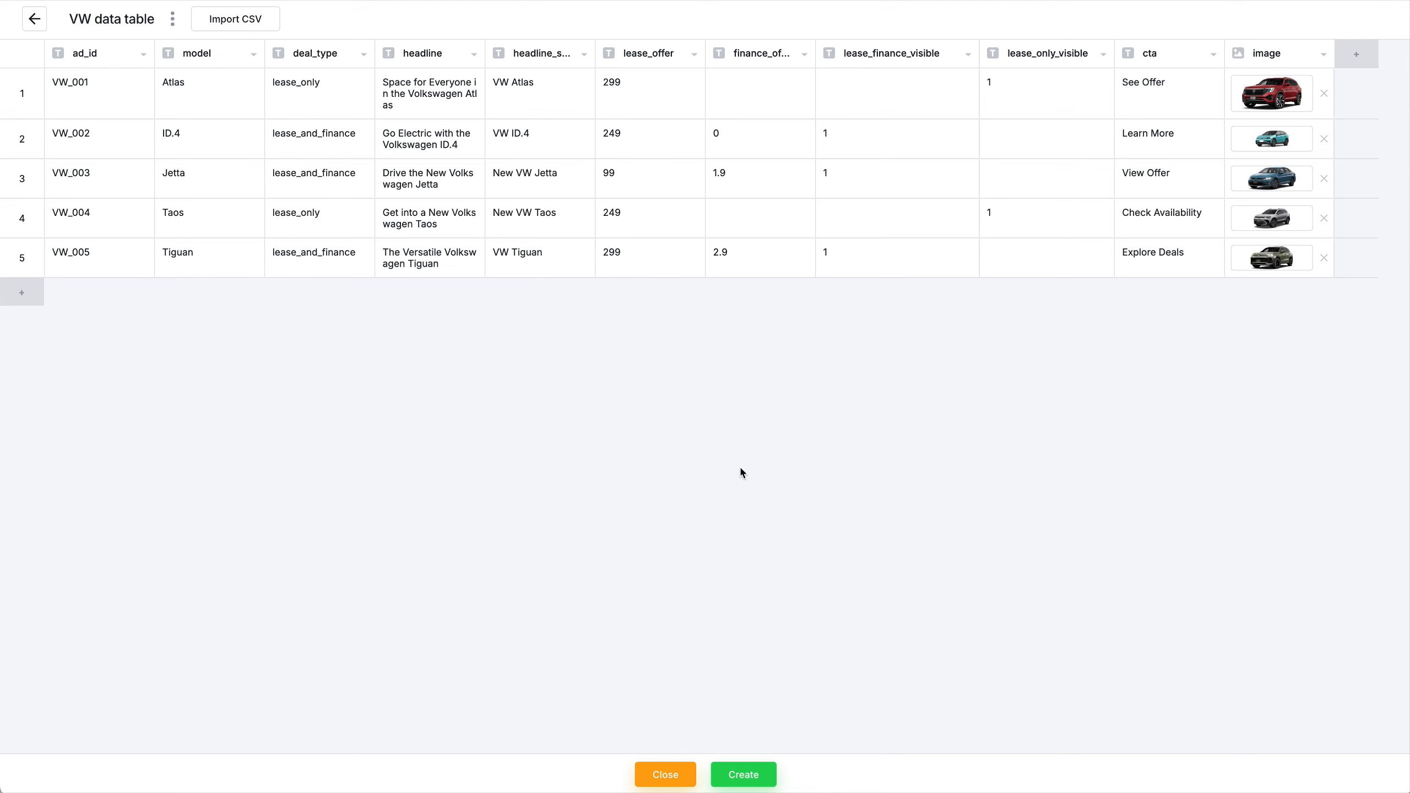
left_click(743, 775)
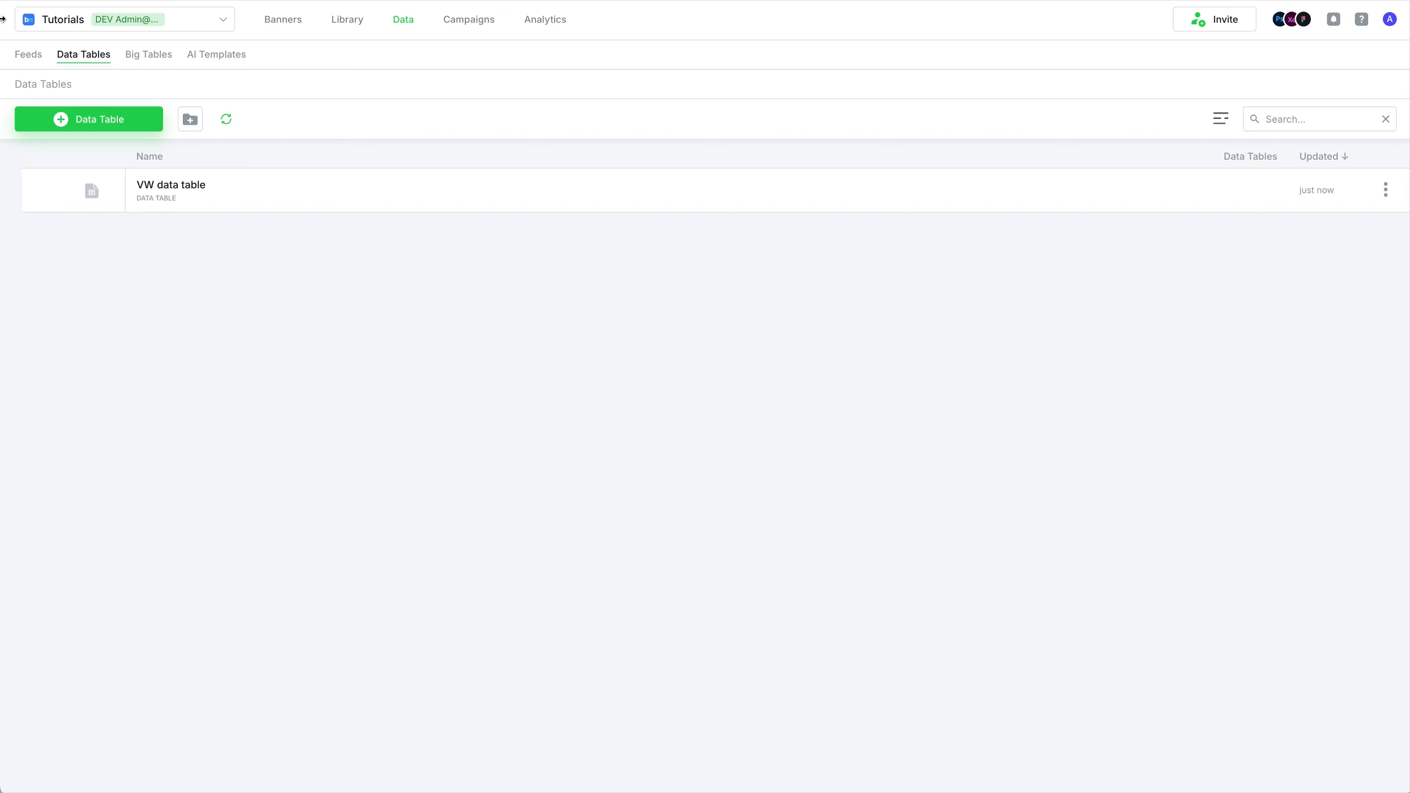
- Start a new feed with a data table source, choose VW data table and proceed to the fields selection
left_click(31, 55)
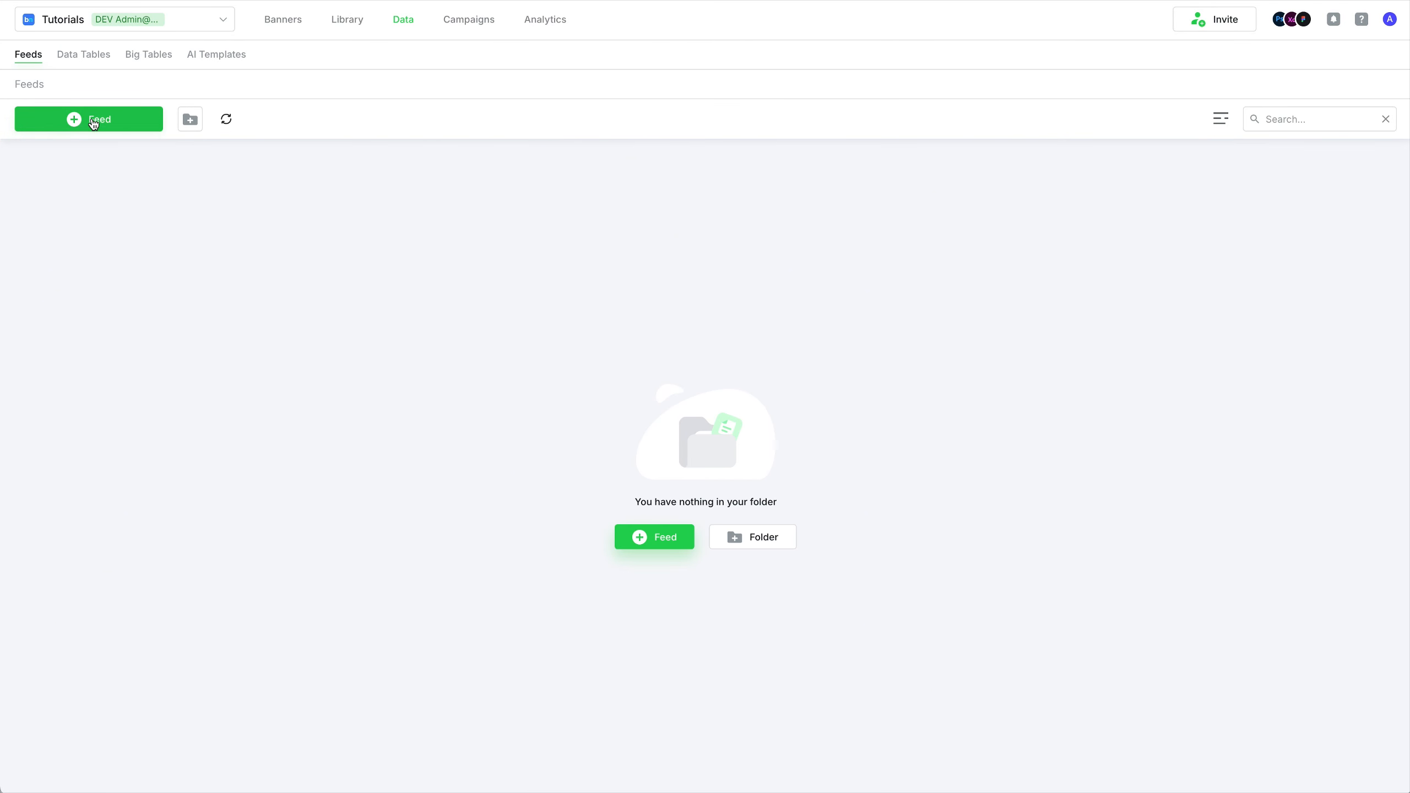
left_click(93, 122)
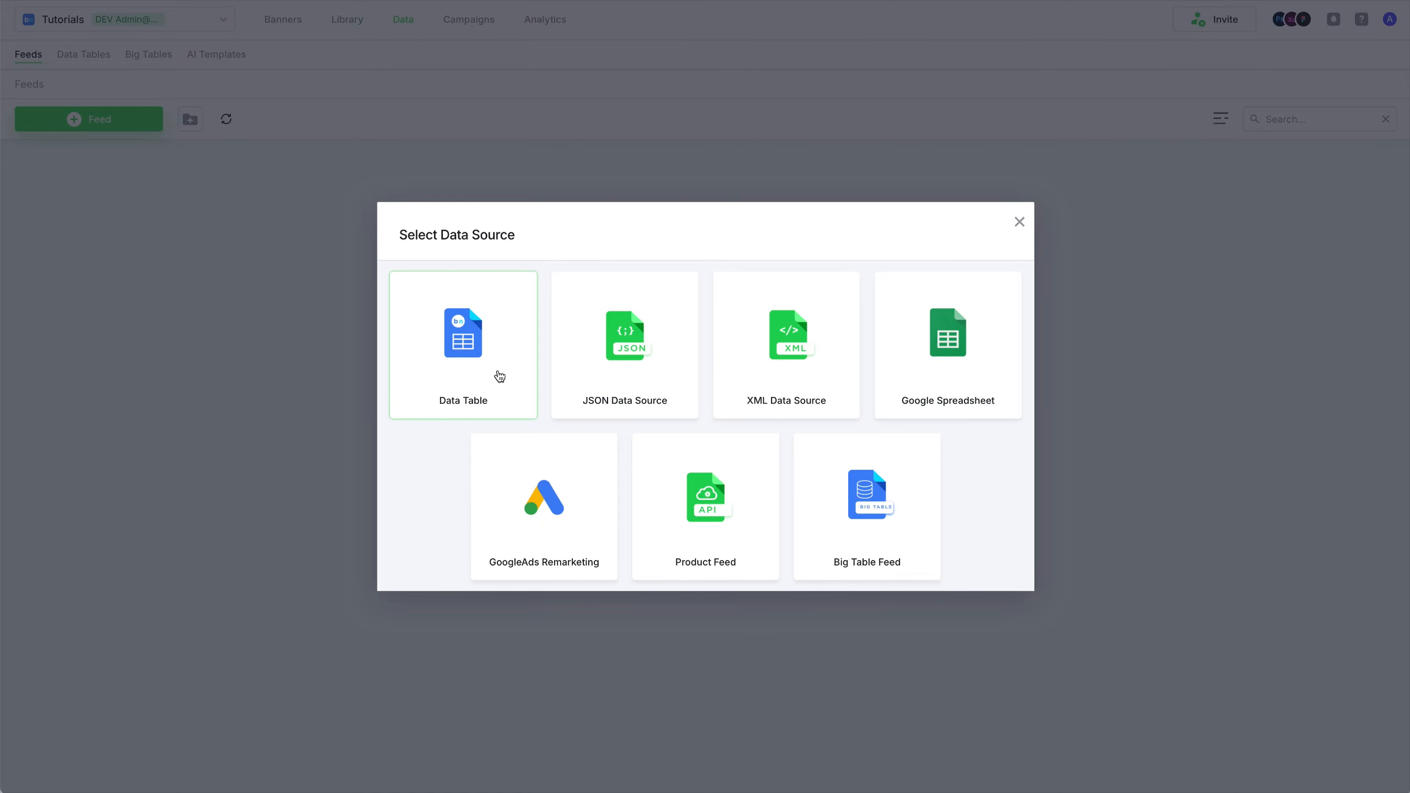
left_click(492, 365)
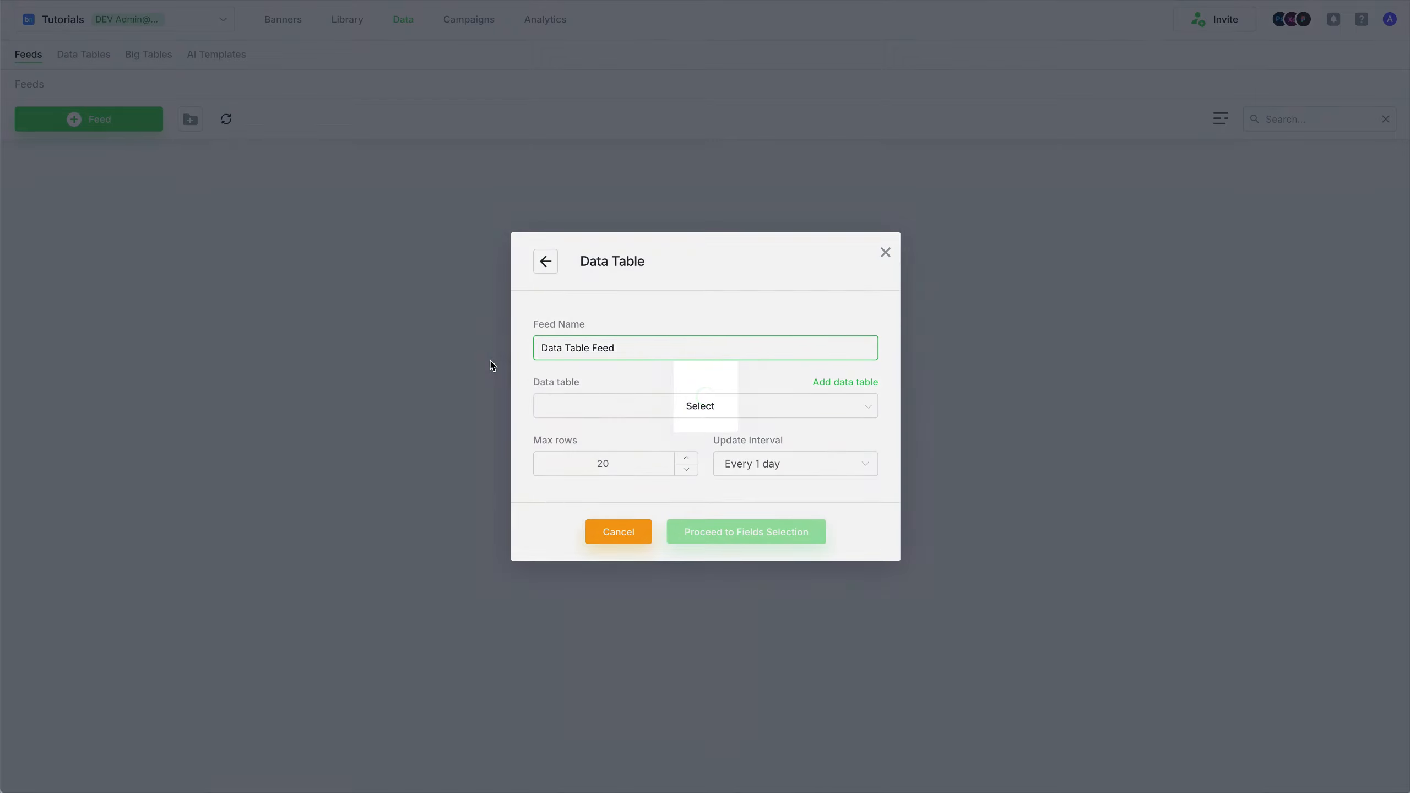
left_click(642, 406)
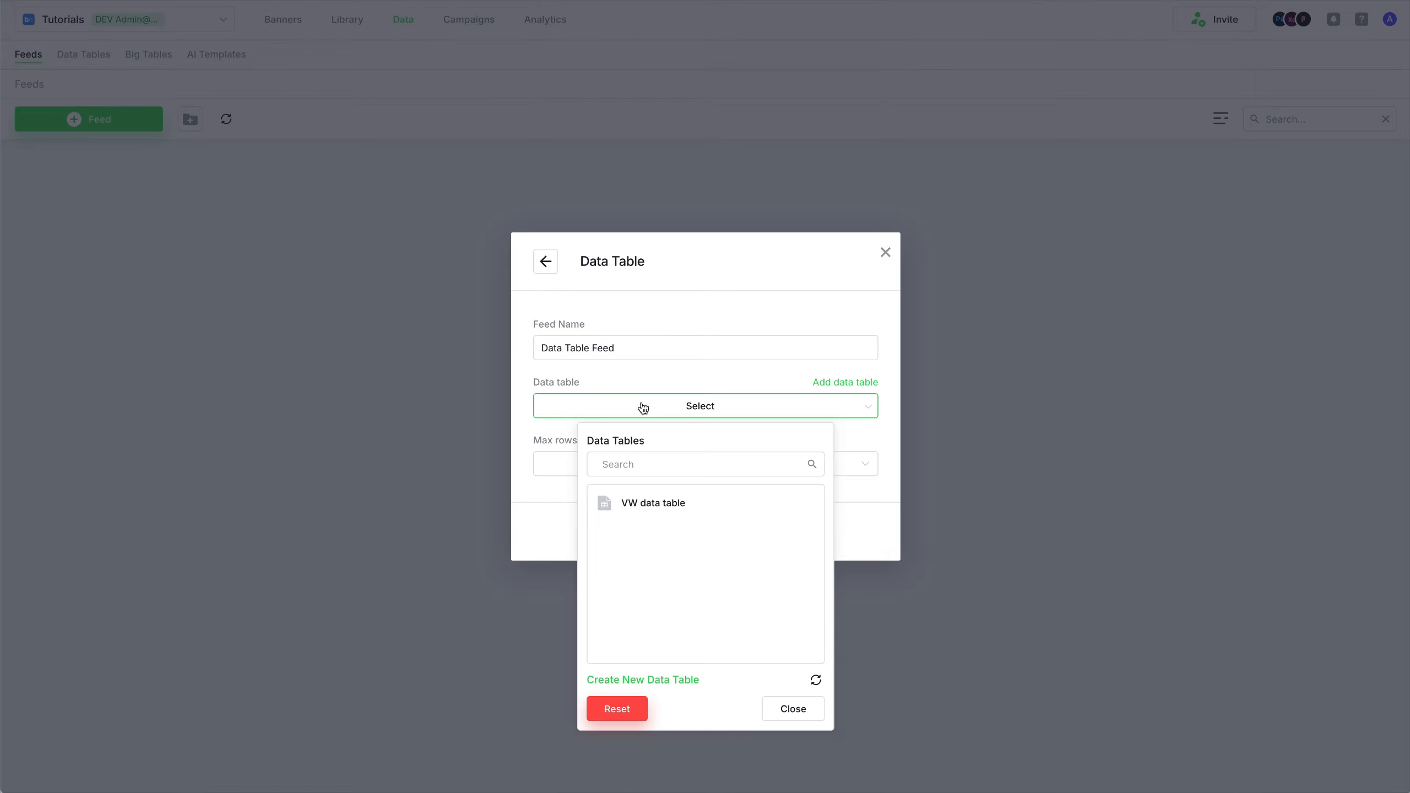
left_click(649, 503)
left_click(705, 538)
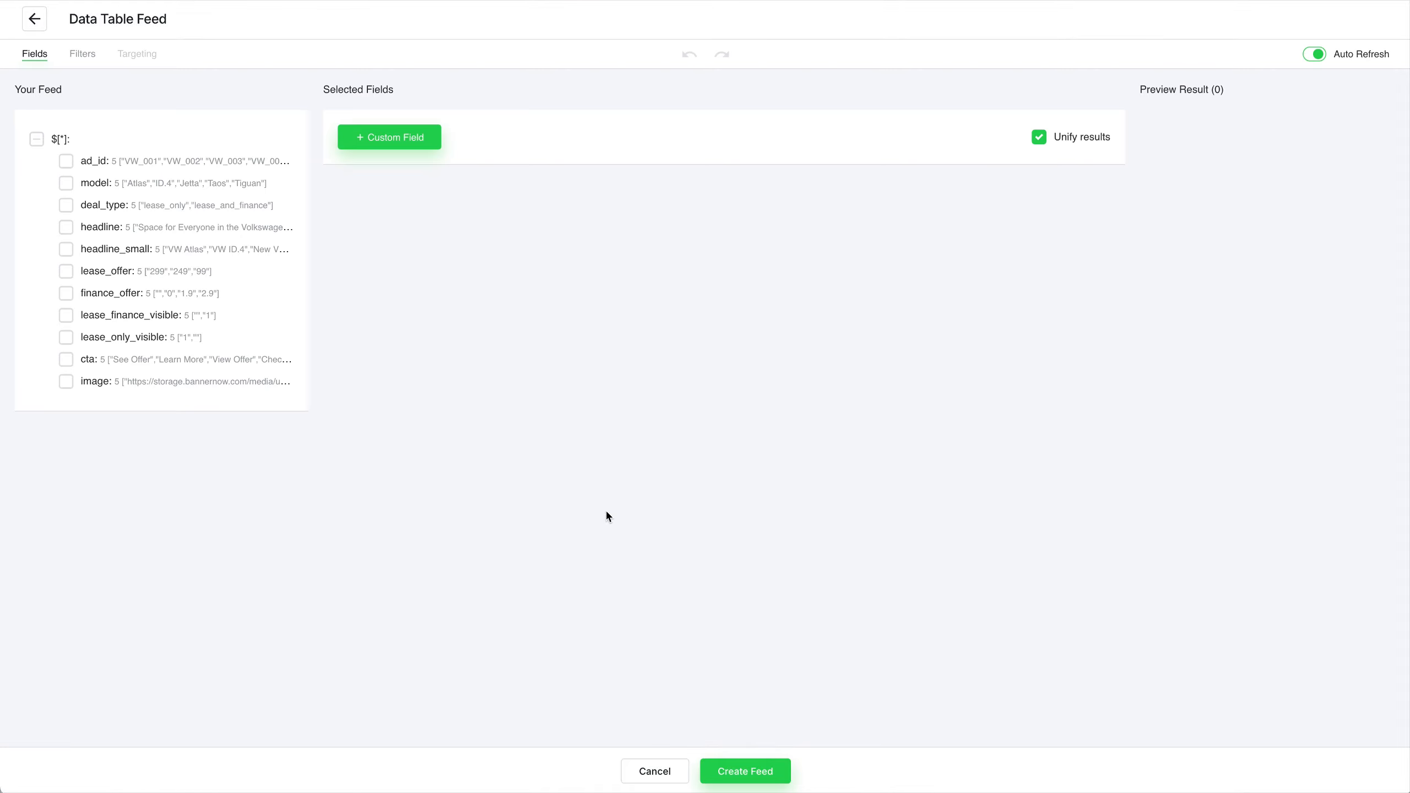
- Include every data table field in the feed, from ad_id and model through cta and image
left_click(100, 161)
left_click(100, 184)
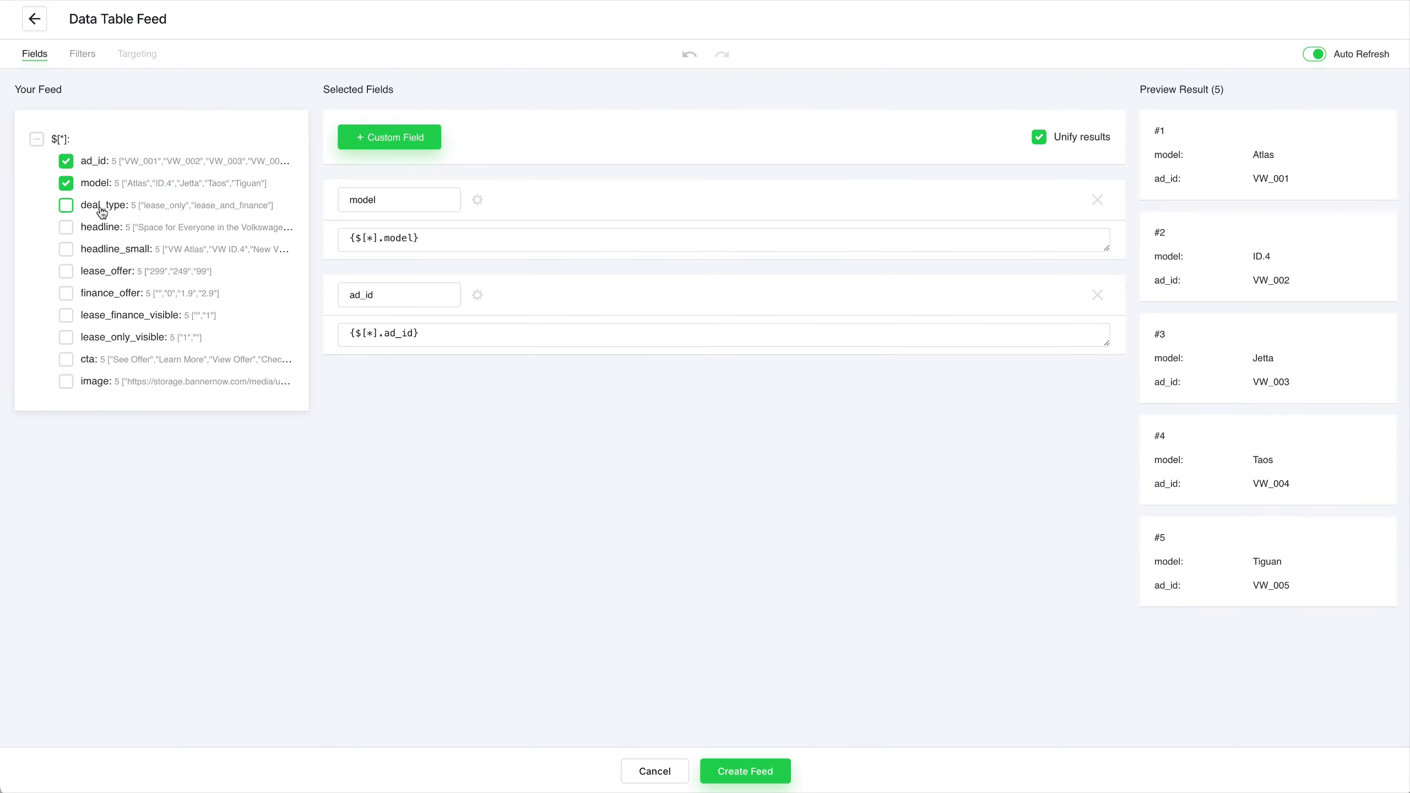
left_click(101, 205)
left_click(105, 229)
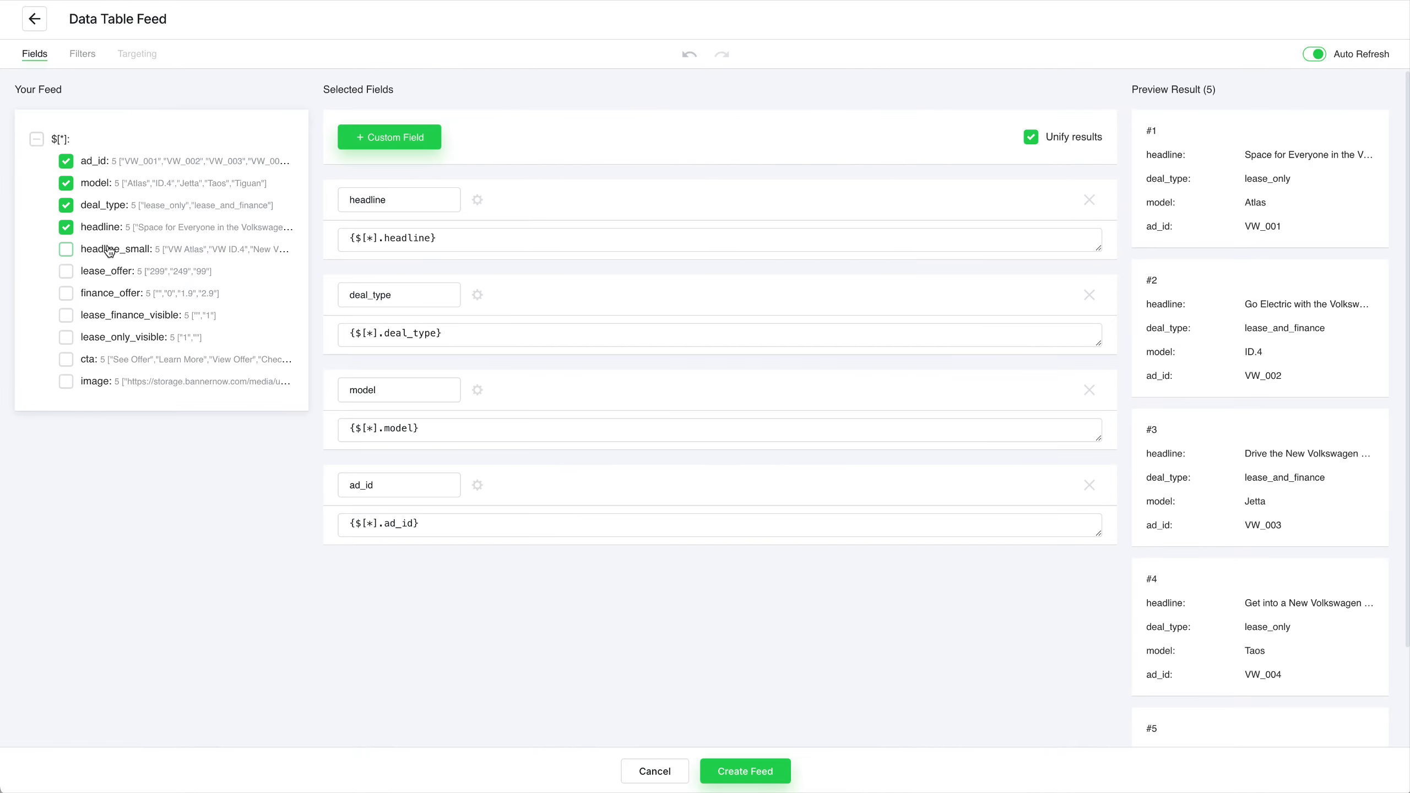
left_click(105, 250)
left_click(103, 271)
left_click(101, 292)
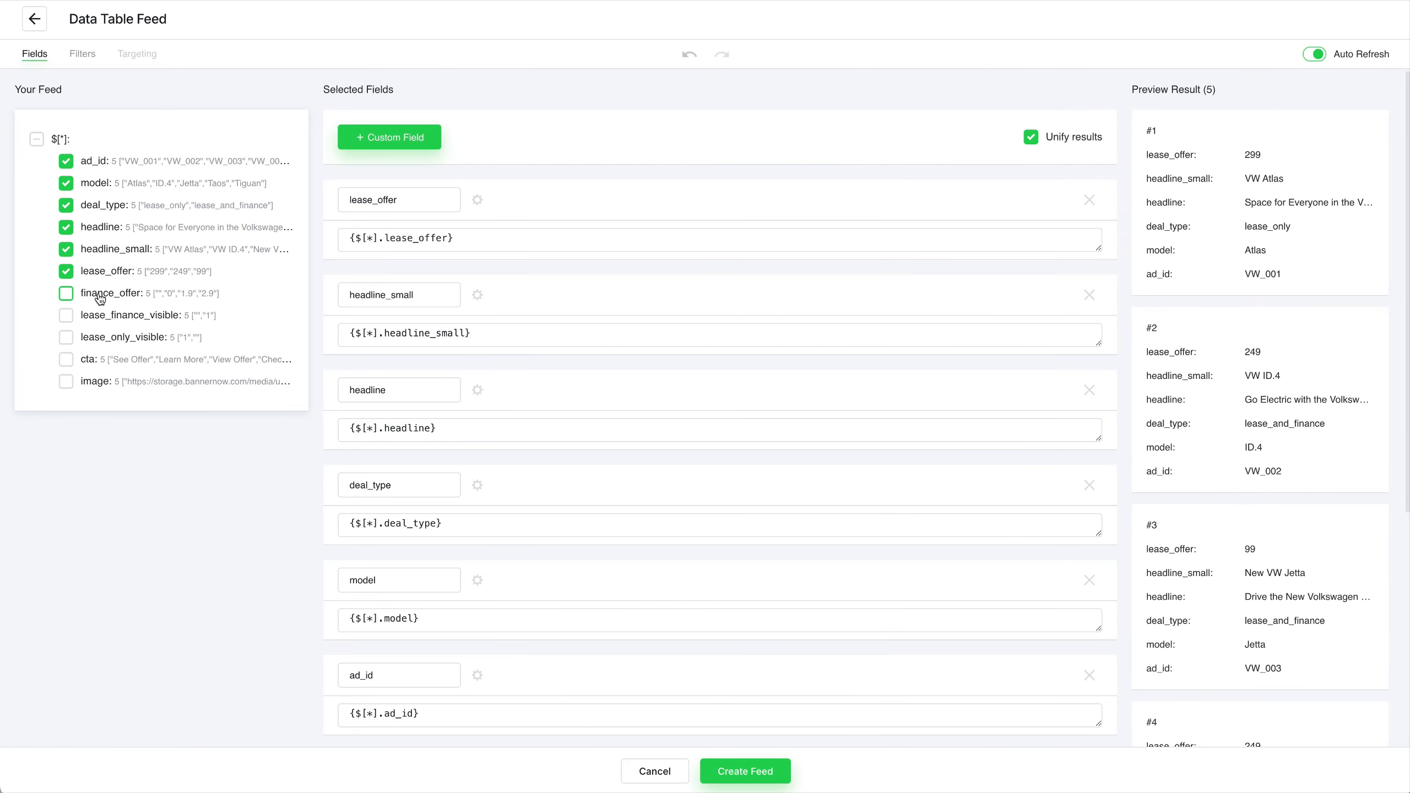
left_click(100, 315)
left_click(96, 342)
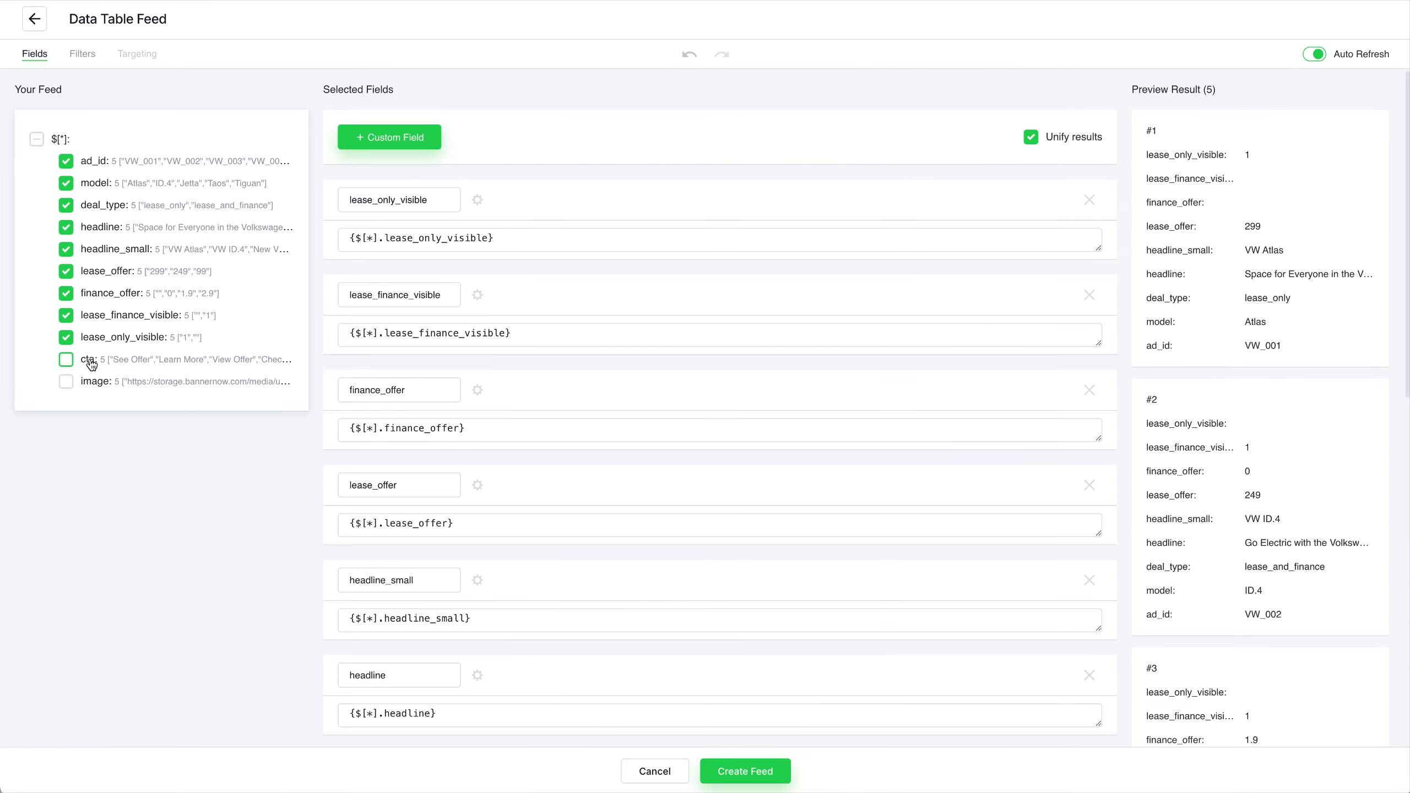
left_click(90, 361)
left_click(93, 384)
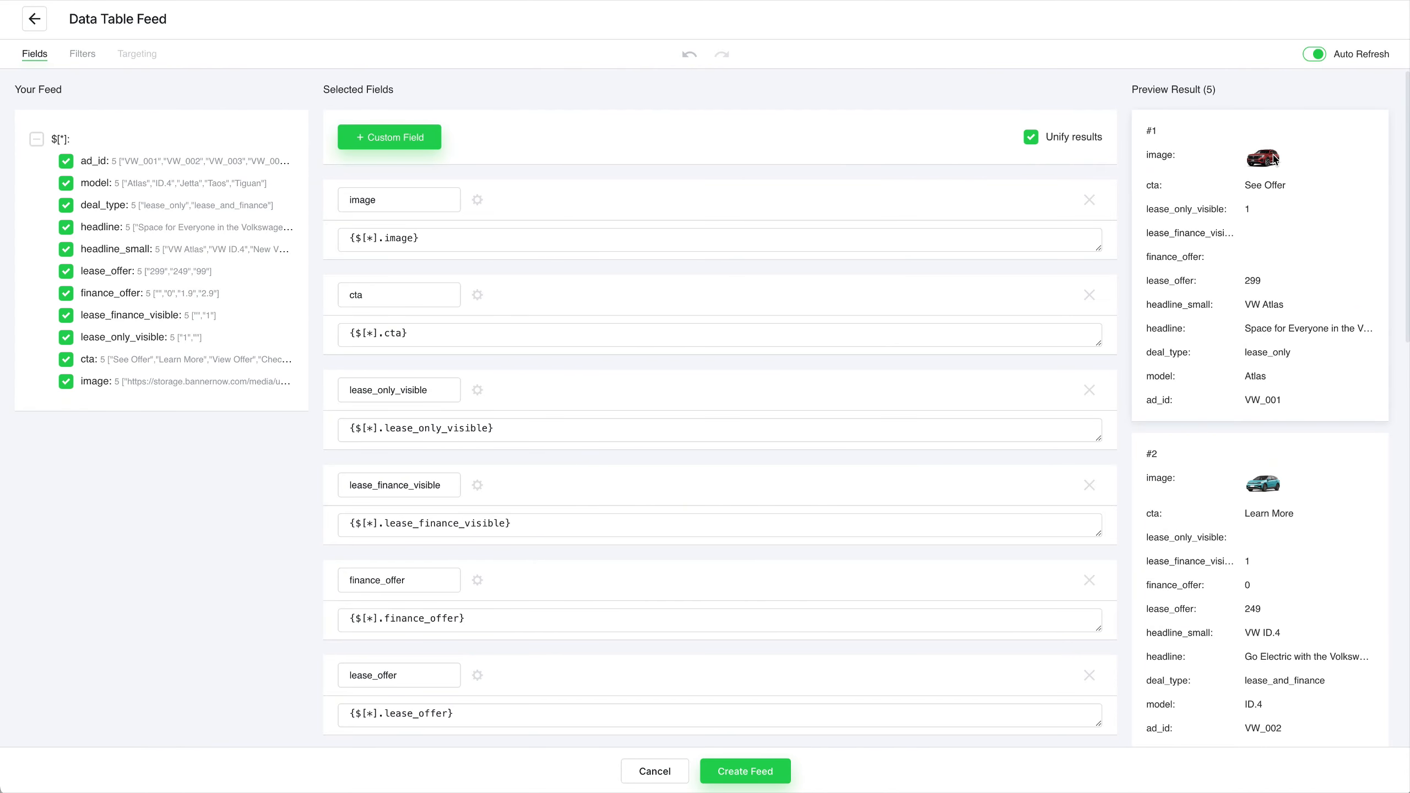
- Create the feed after reviewing its preview rows, and return to the banners list
scroll(1261, 222, "down", 15)
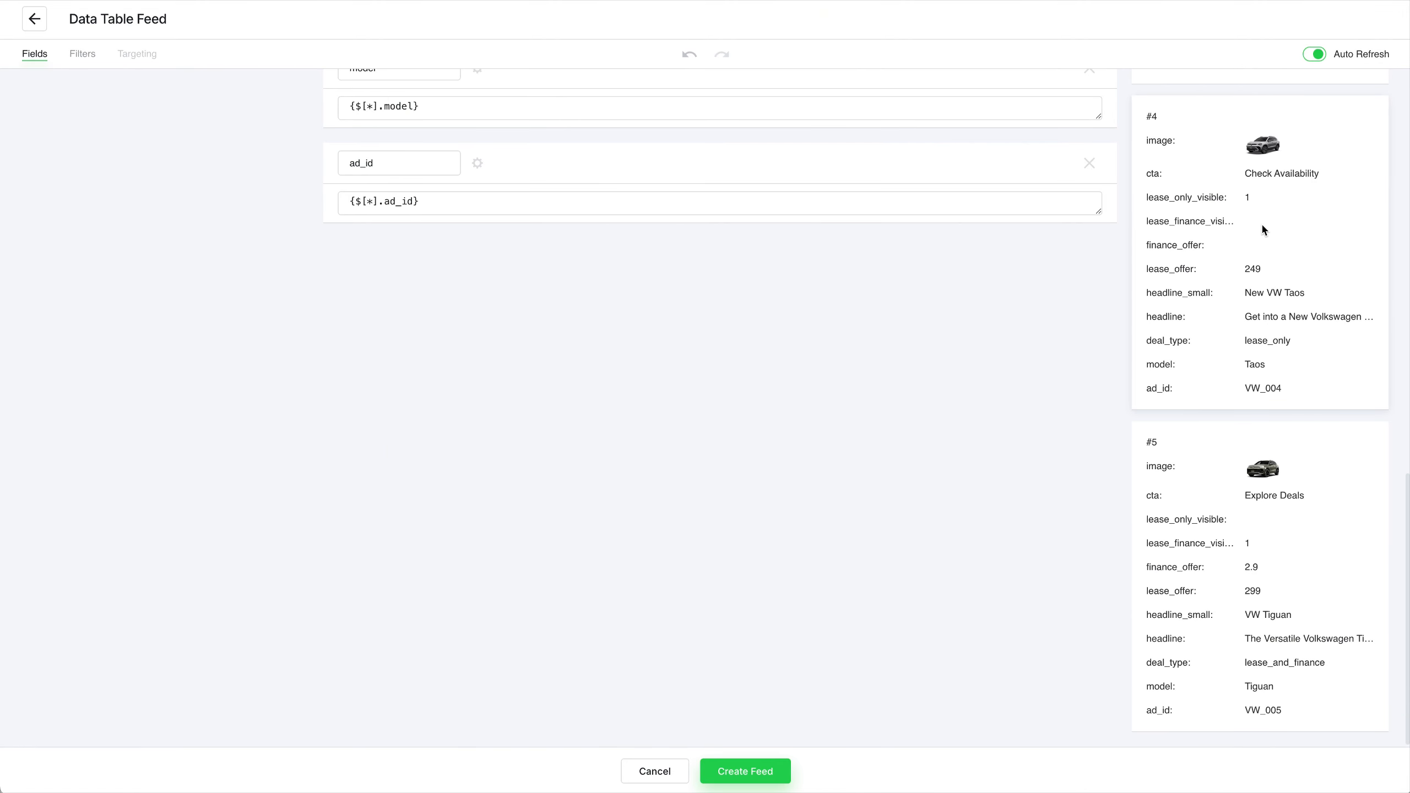
scroll(1262, 222, "up", 15)
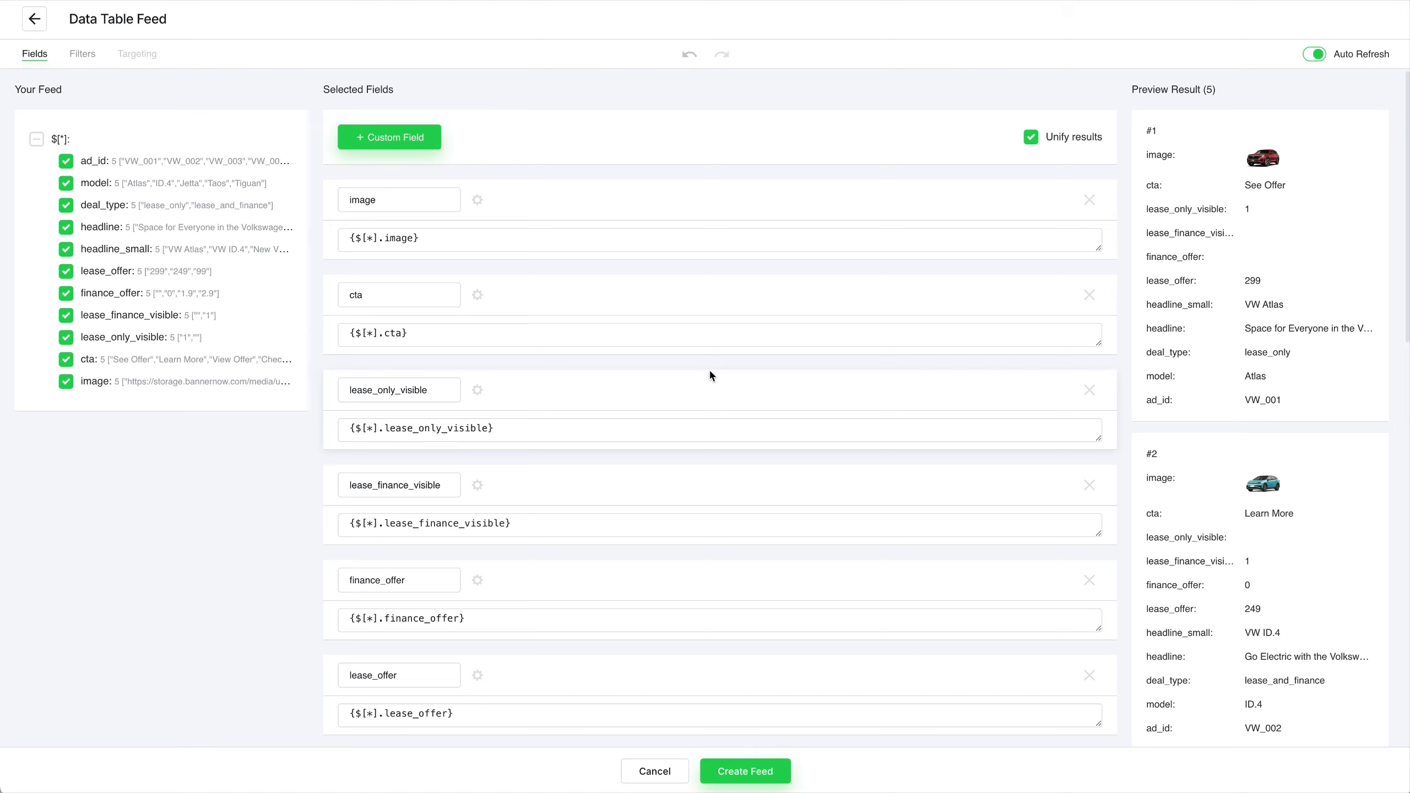
left_click(765, 775)
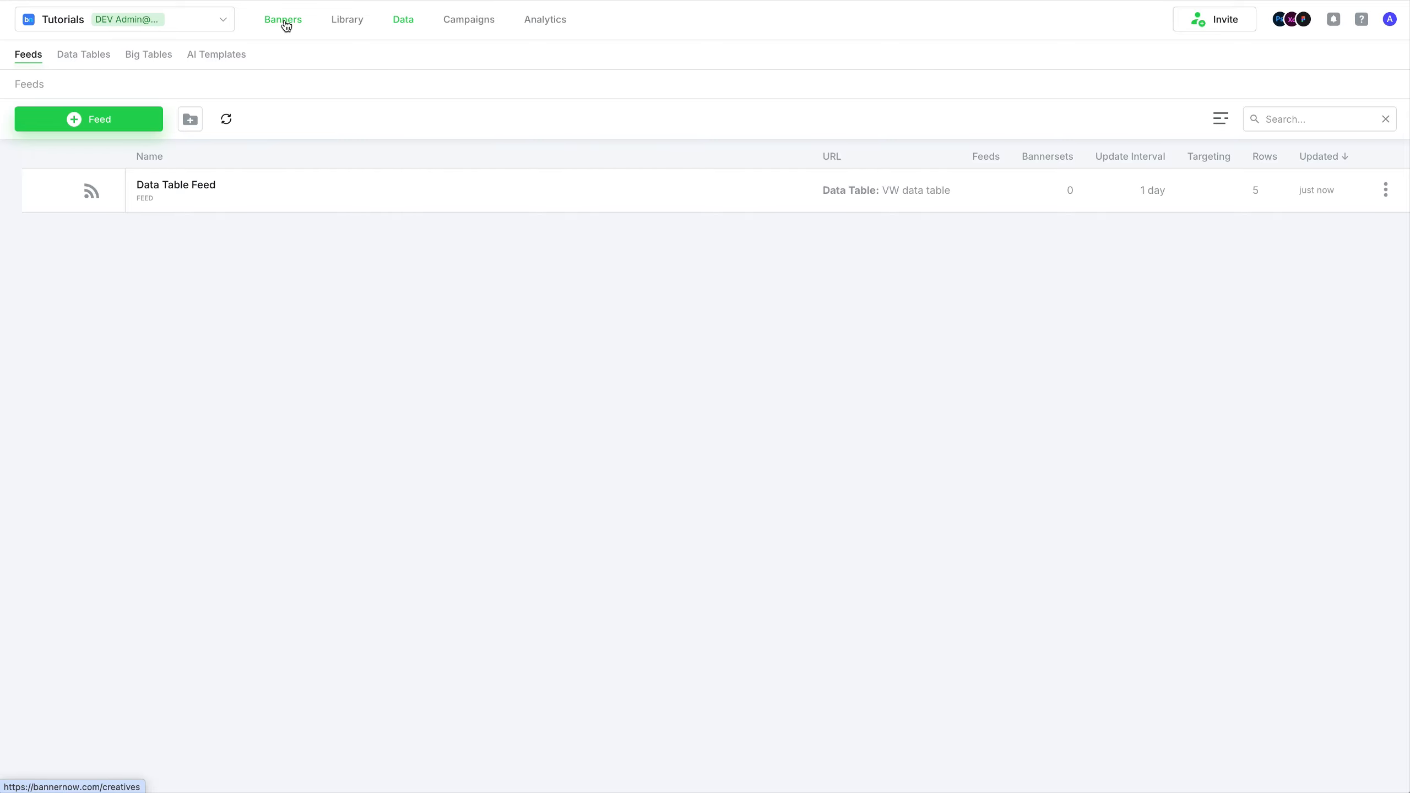
left_click(283, 20)
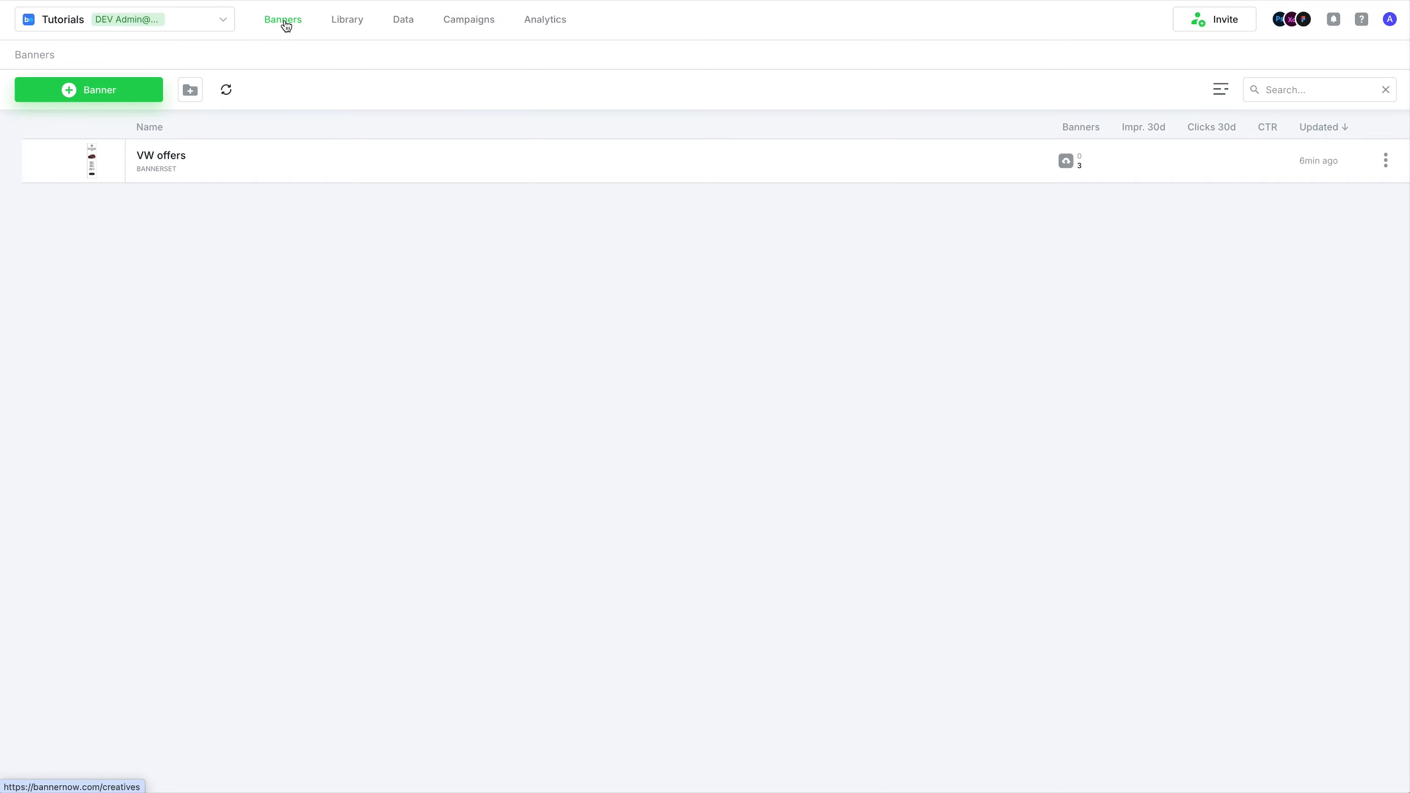
- Open the VW offers banner set and assign the Data Table Feed to its English version
left_click(180, 155)
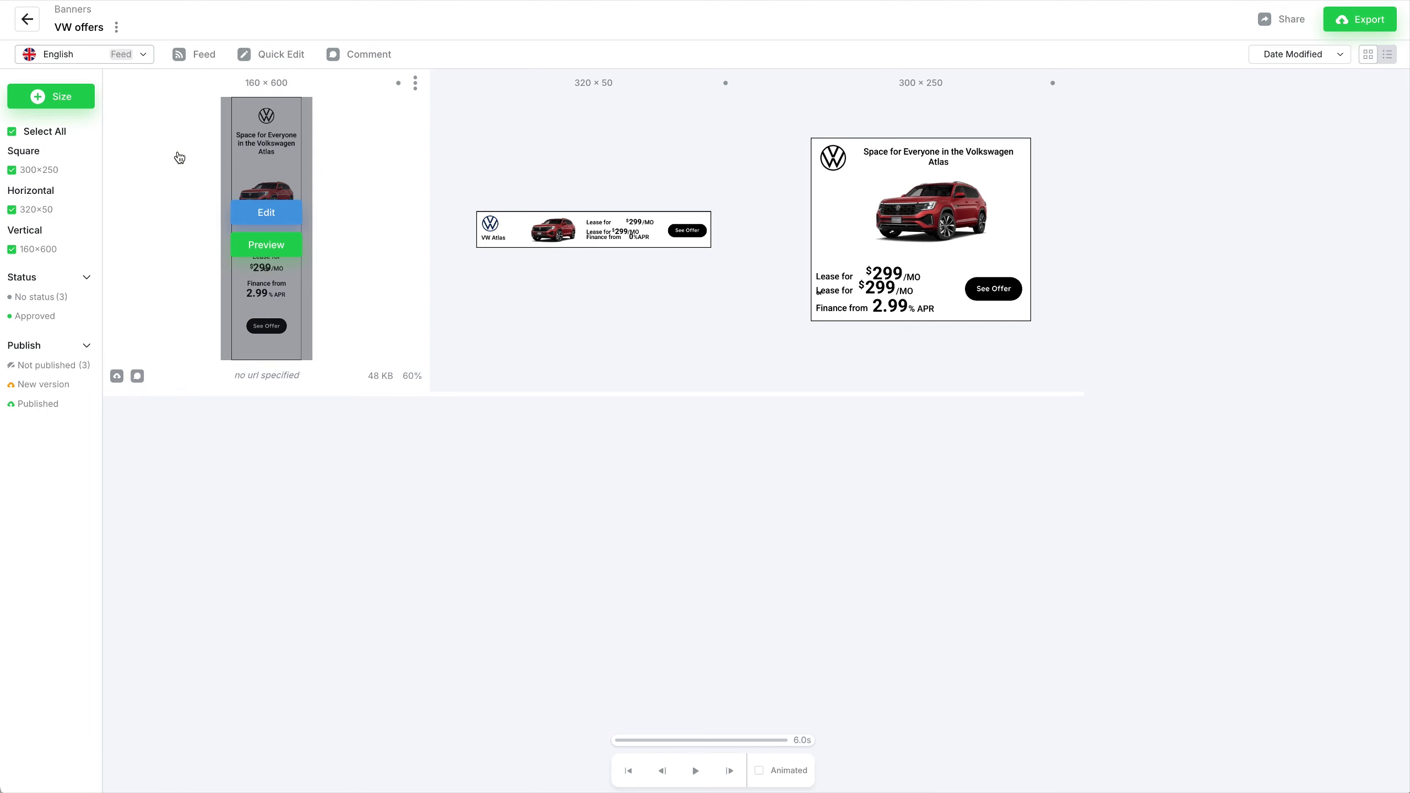
left_click(195, 55)
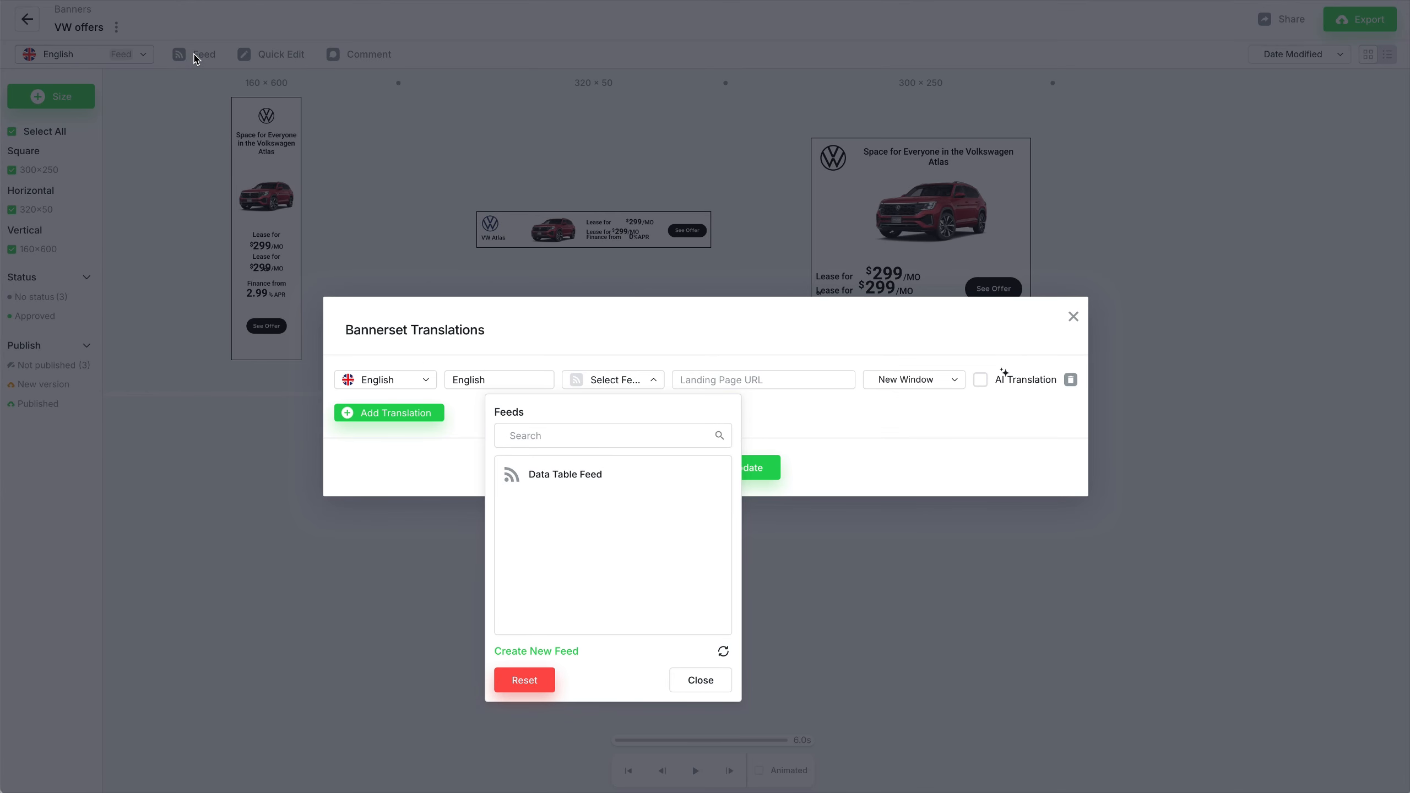
left_click(574, 480)
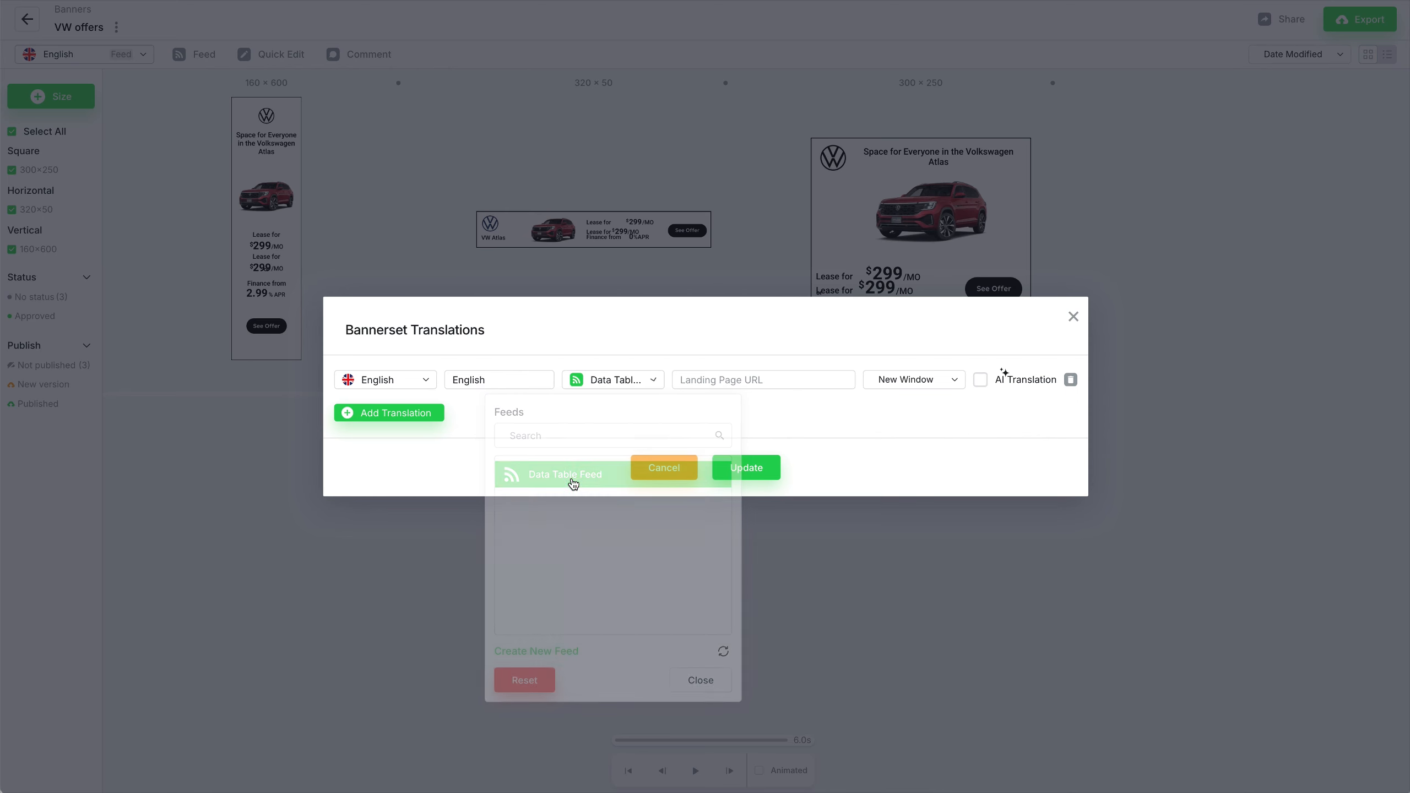
left_click(752, 474)
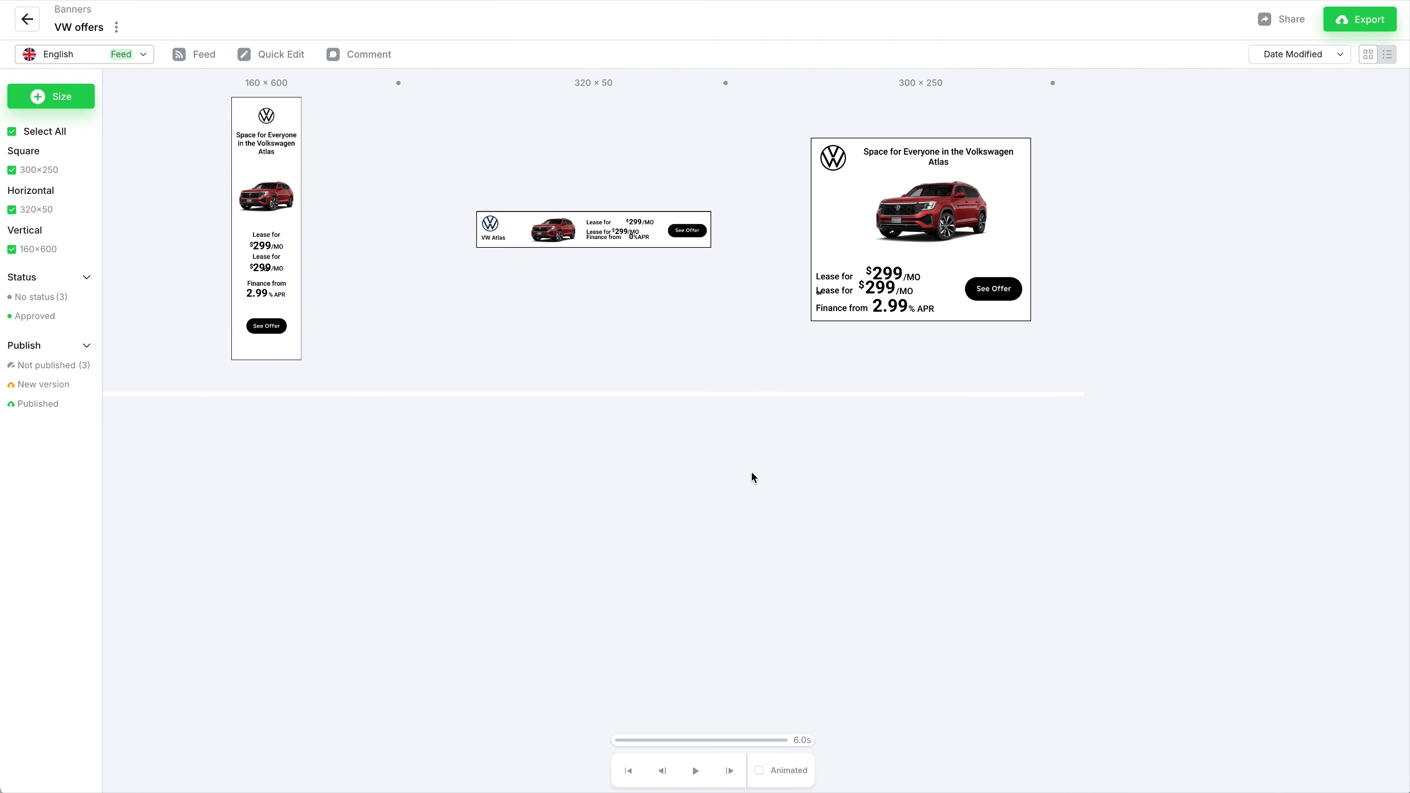
- Open the 160×600 banner for editing and bind the headline text's content to the headline feed field
mouse_move(263, 213)
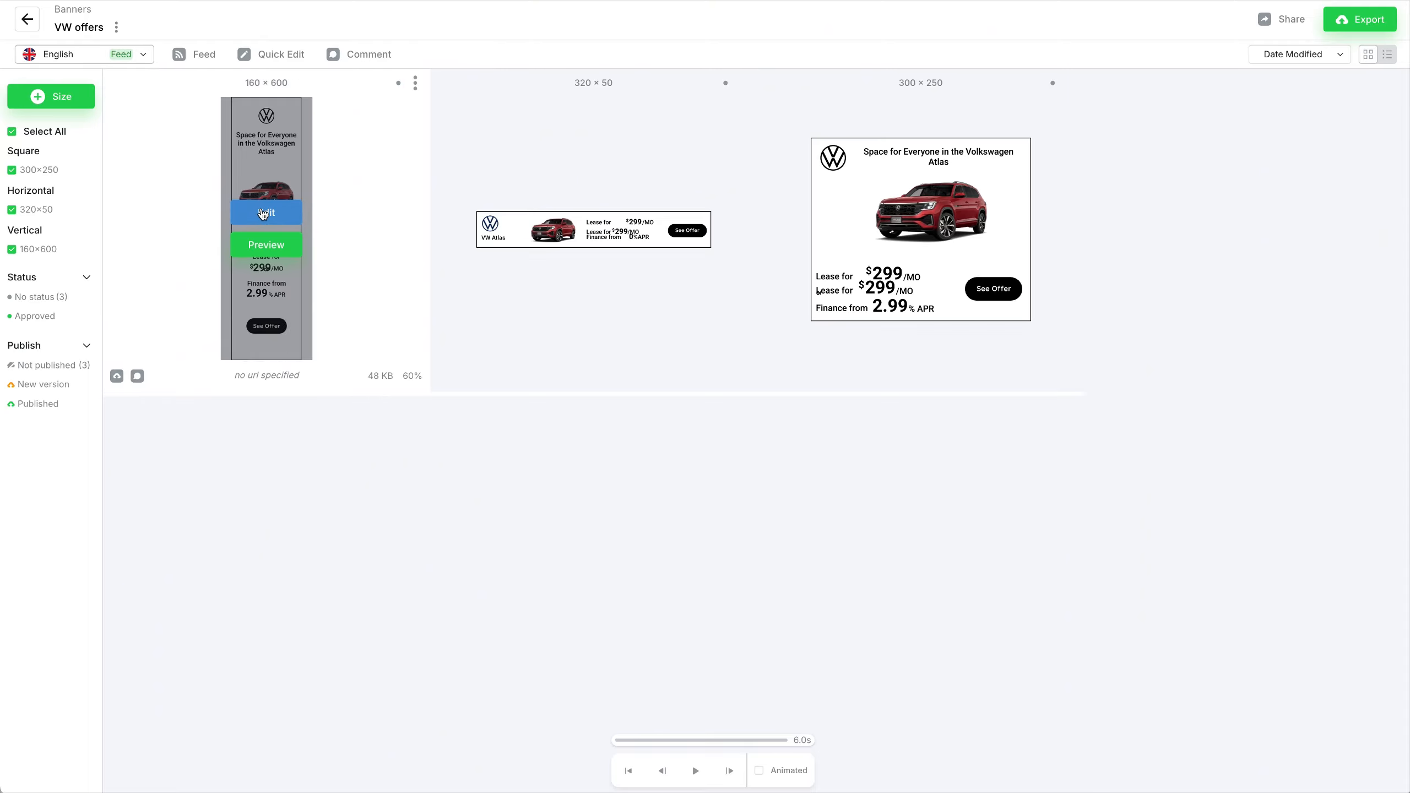
left_click(263, 214)
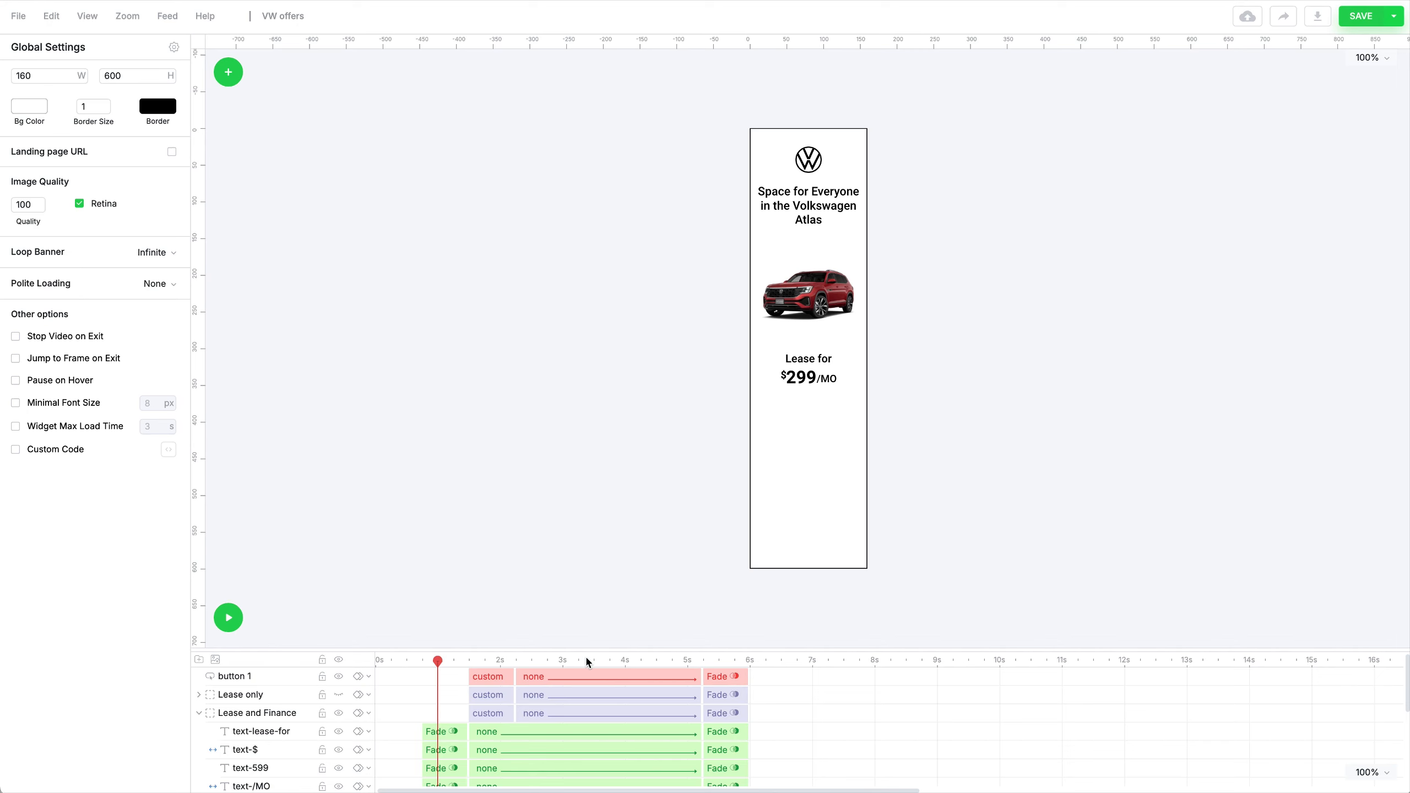
left_click(806, 220)
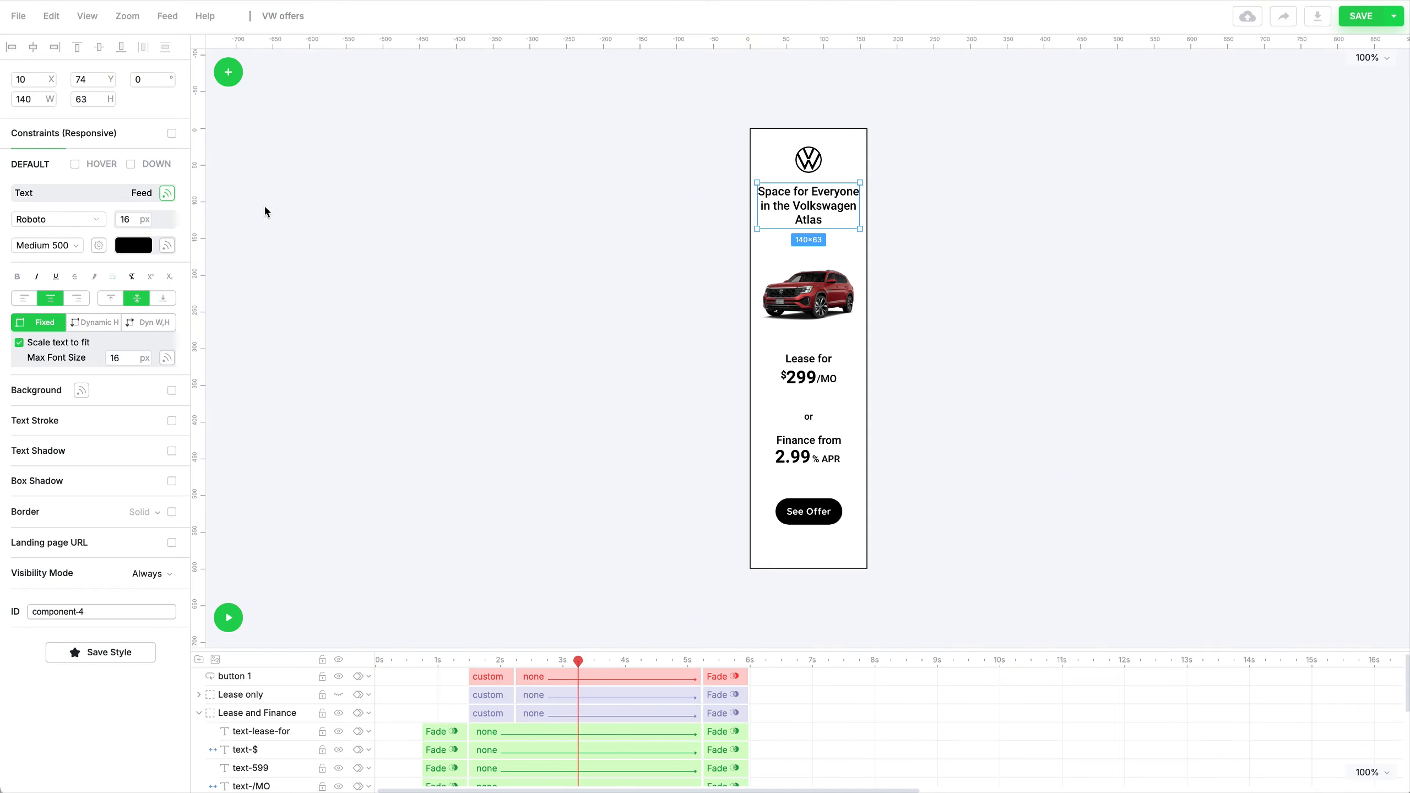
left_click(165, 195)
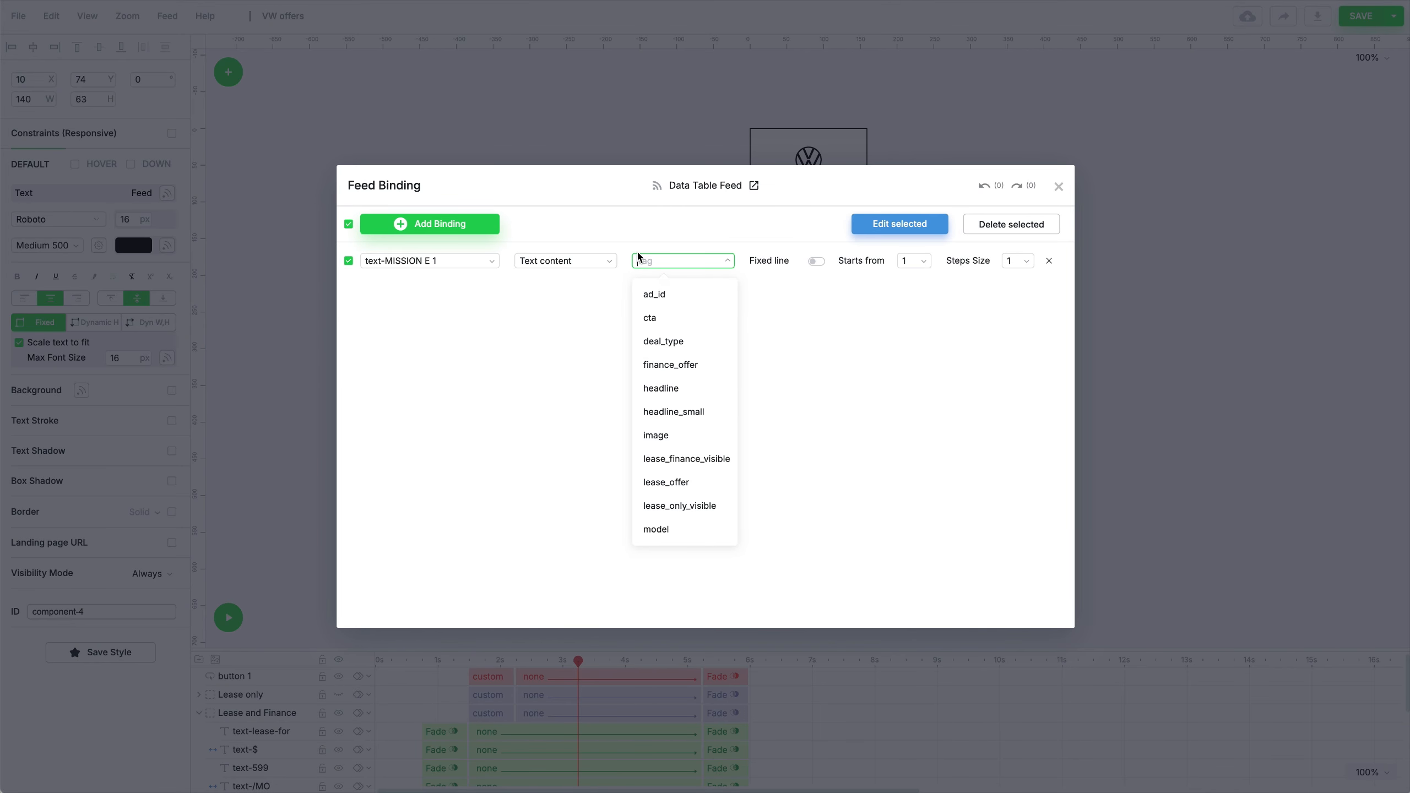
left_click(674, 388)
left_click(1059, 187)
- Bind the car product image's URL to the image feed field
left_click(808, 294)
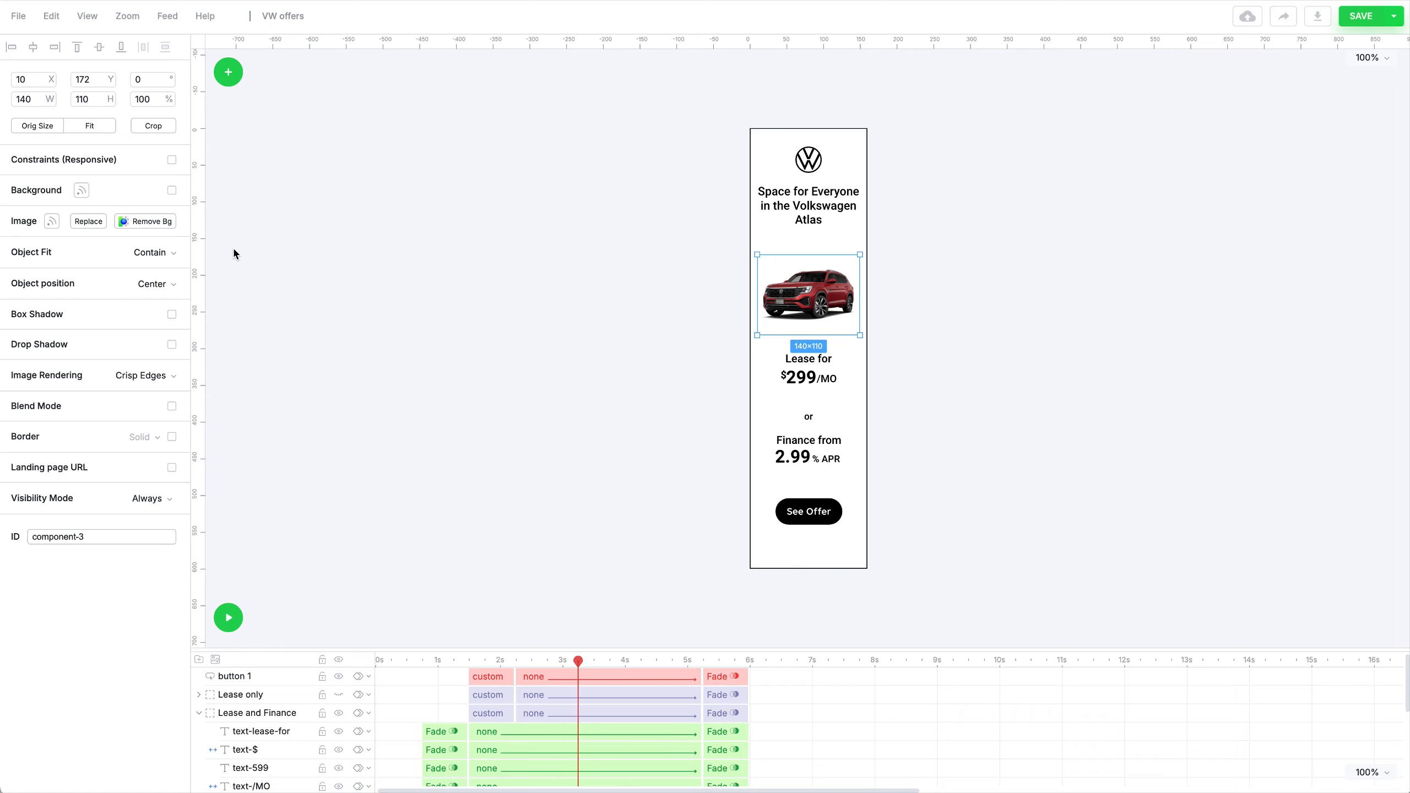
left_click(52, 222)
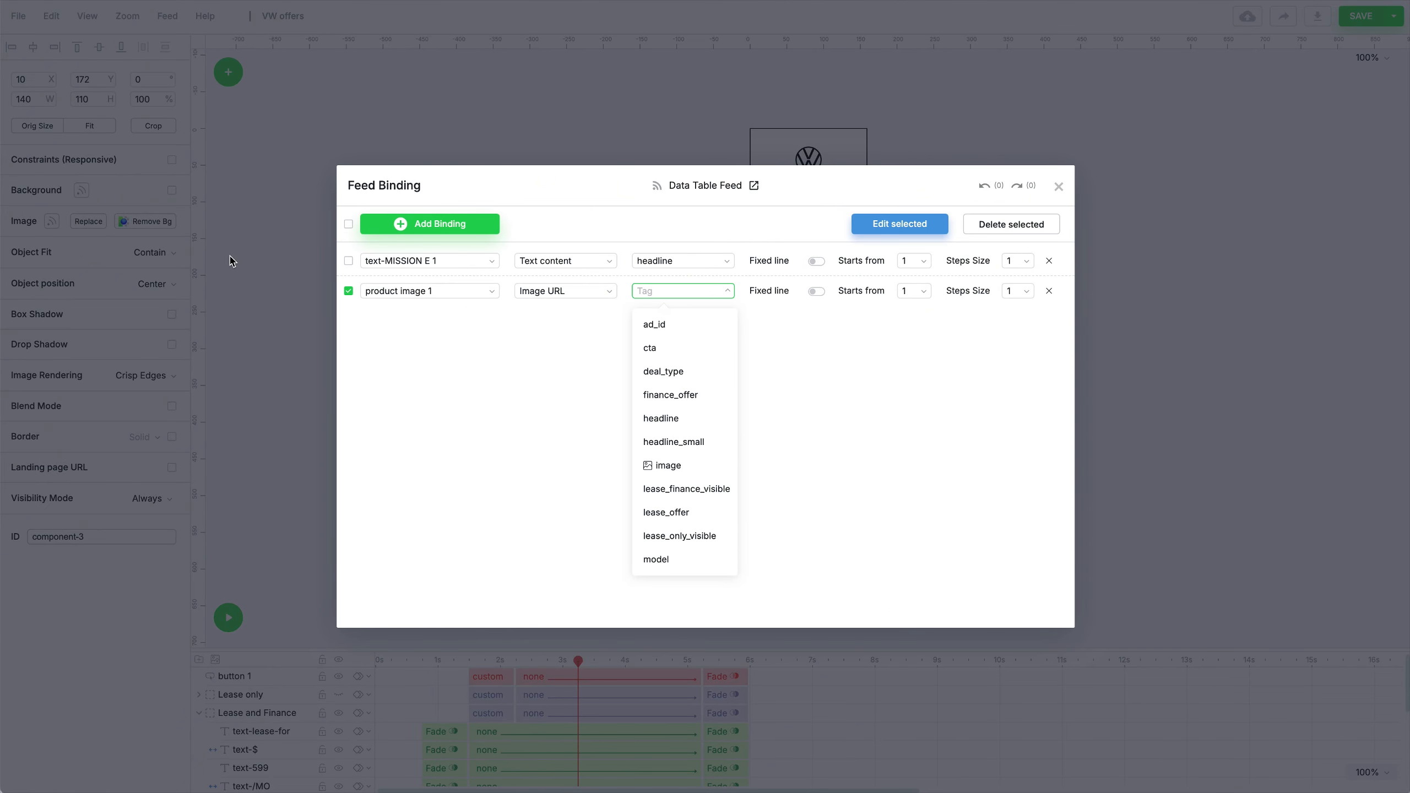
left_click(682, 466)
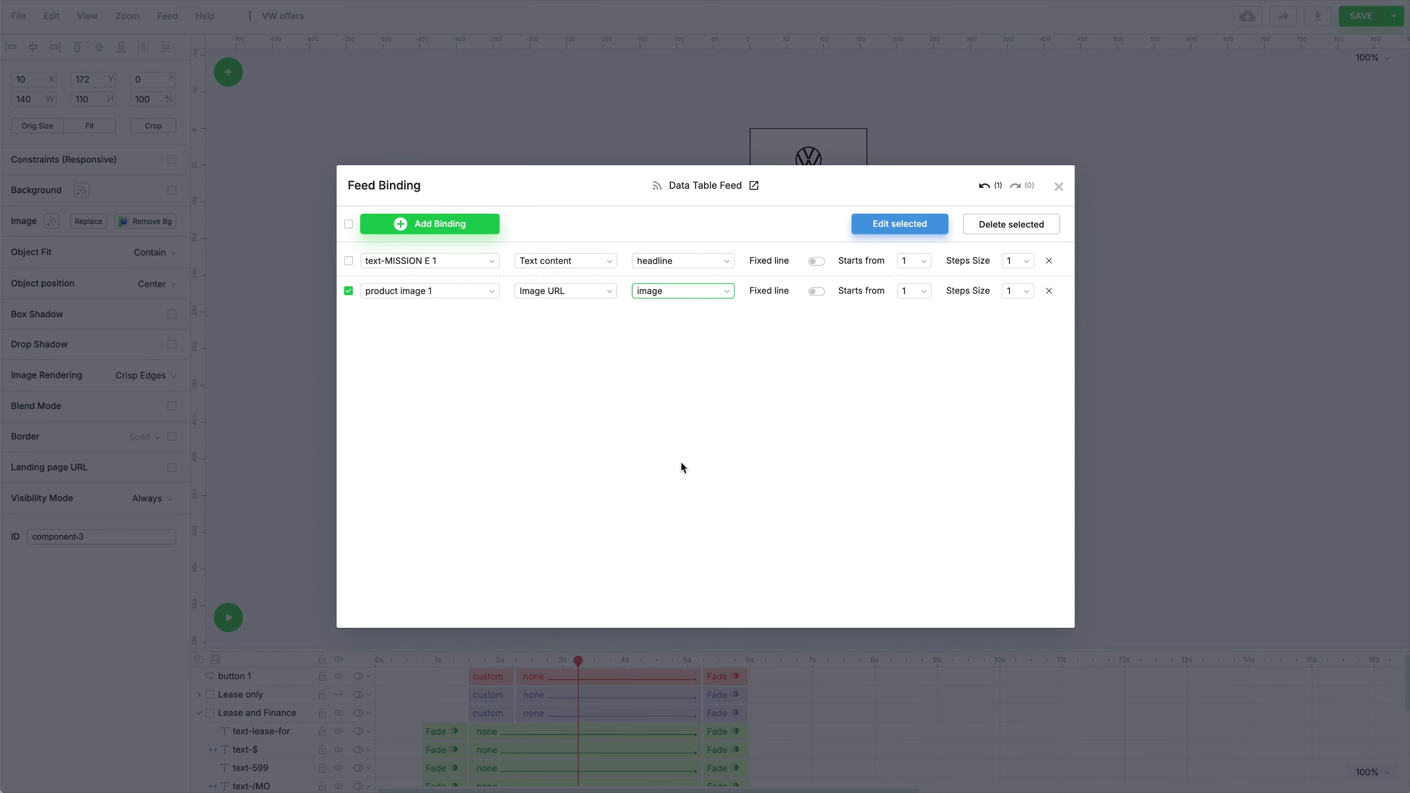
left_click(1059, 187)
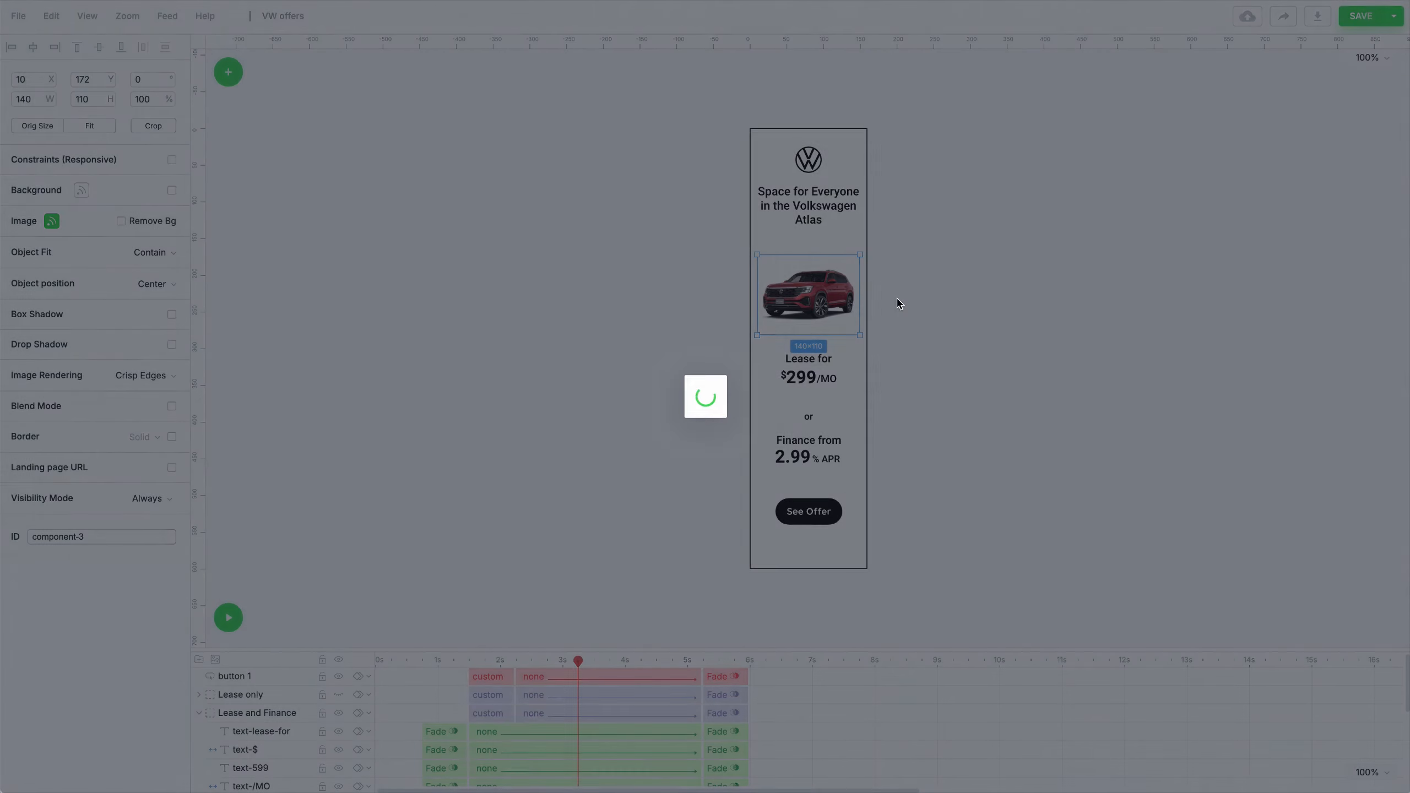
- In the Lease and Finance group, bind the lease price text to lease_offer and the finance rate text to finance_offer
left_click(804, 382)
left_click(808, 381)
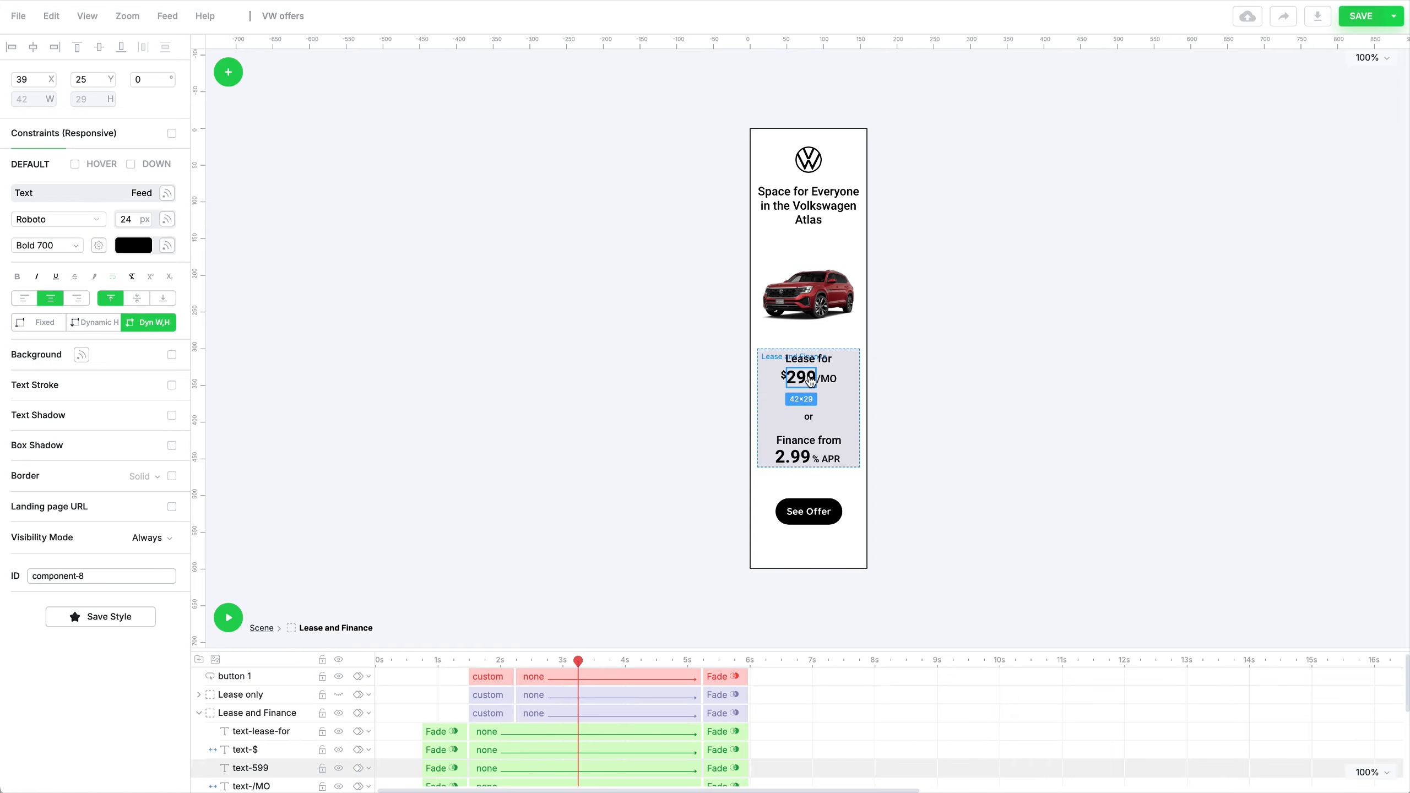
left_click(167, 193)
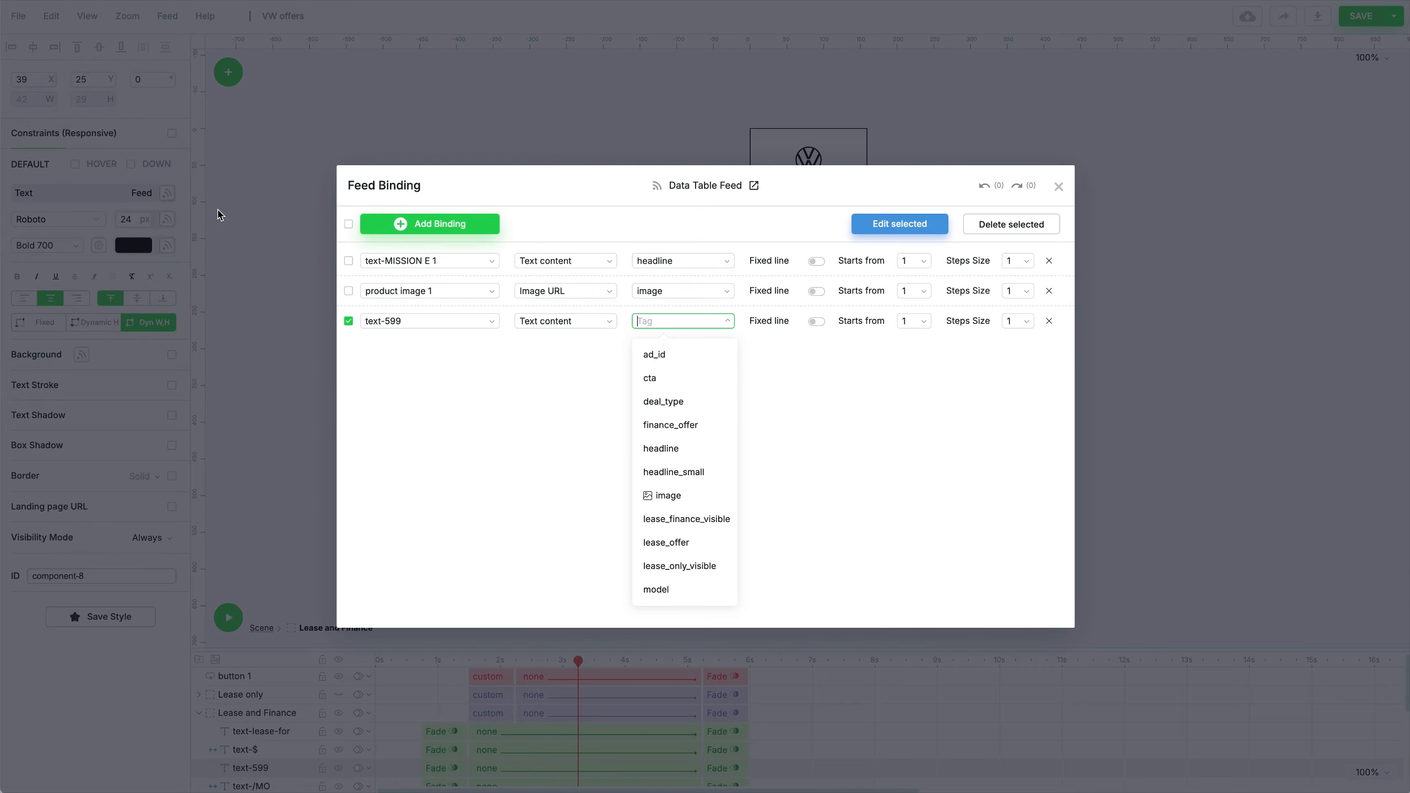
left_click(681, 542)
left_click(1058, 187)
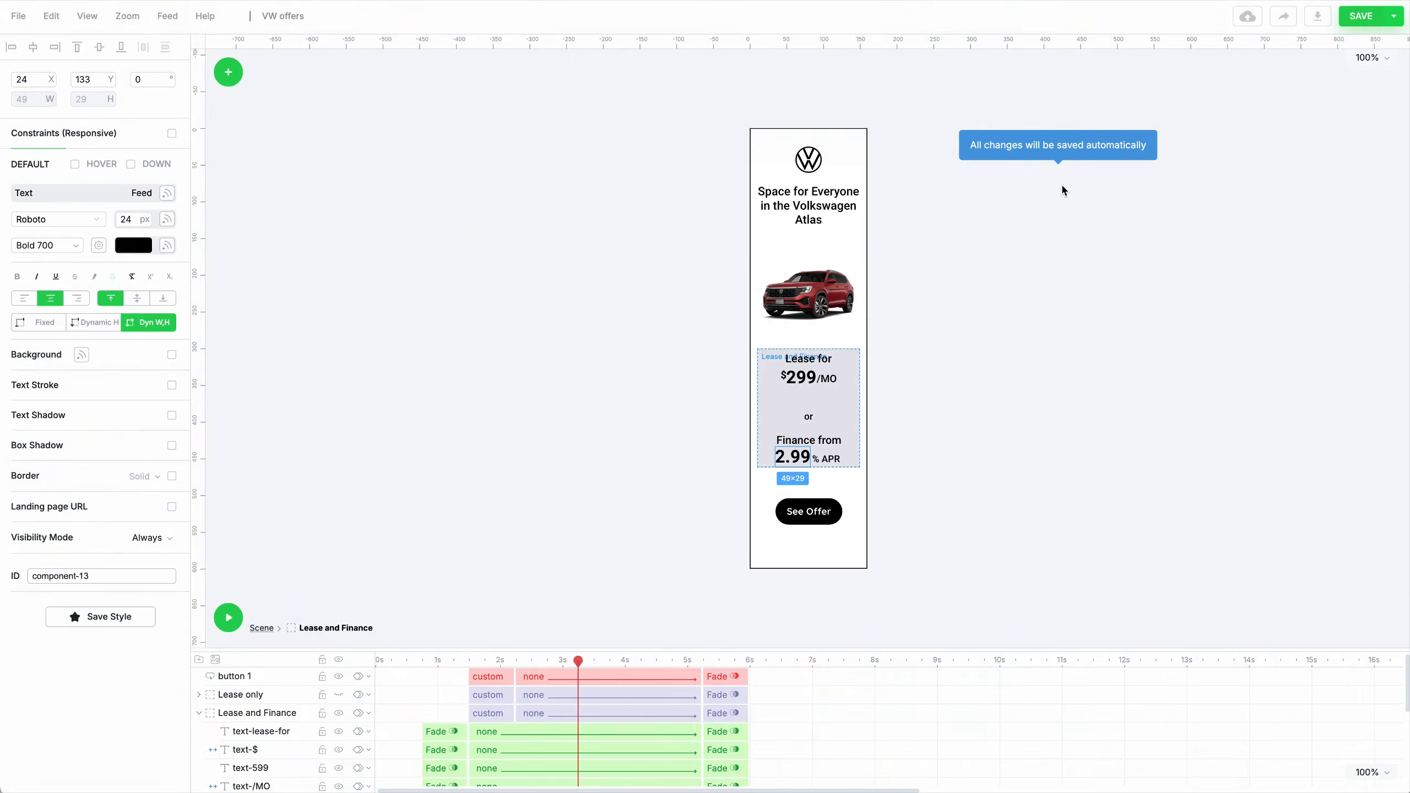
- Bind the See Offer button's text content to the cta feed field
left_click(799, 518)
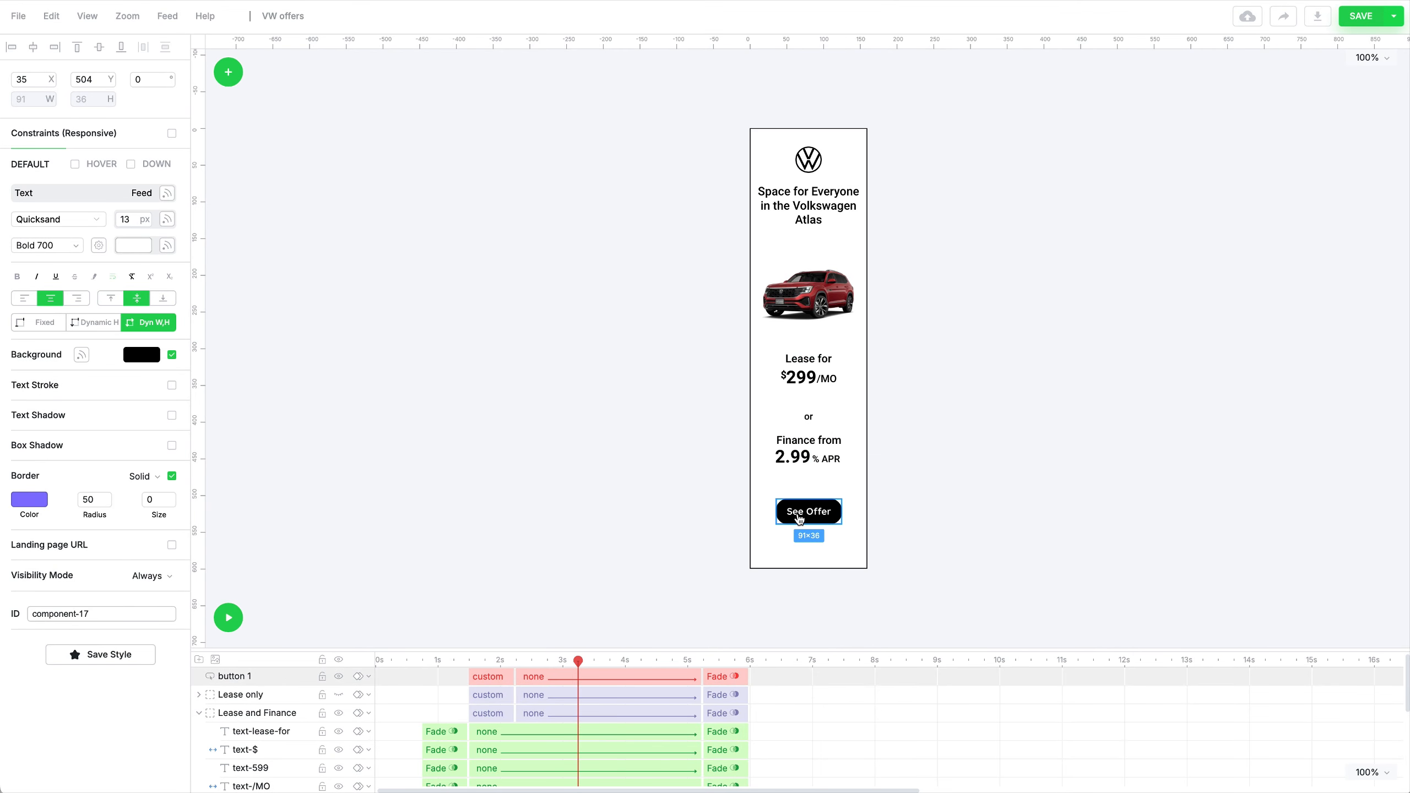
left_click(167, 194)
- Enlarge the timeline, collapse the Lease and Finance group, and compare both offer groups by toggling their visibility
left_click_drag(534, 650, 533, 530)
left_click(199, 593)
left_click(339, 594)
left_click(339, 576)
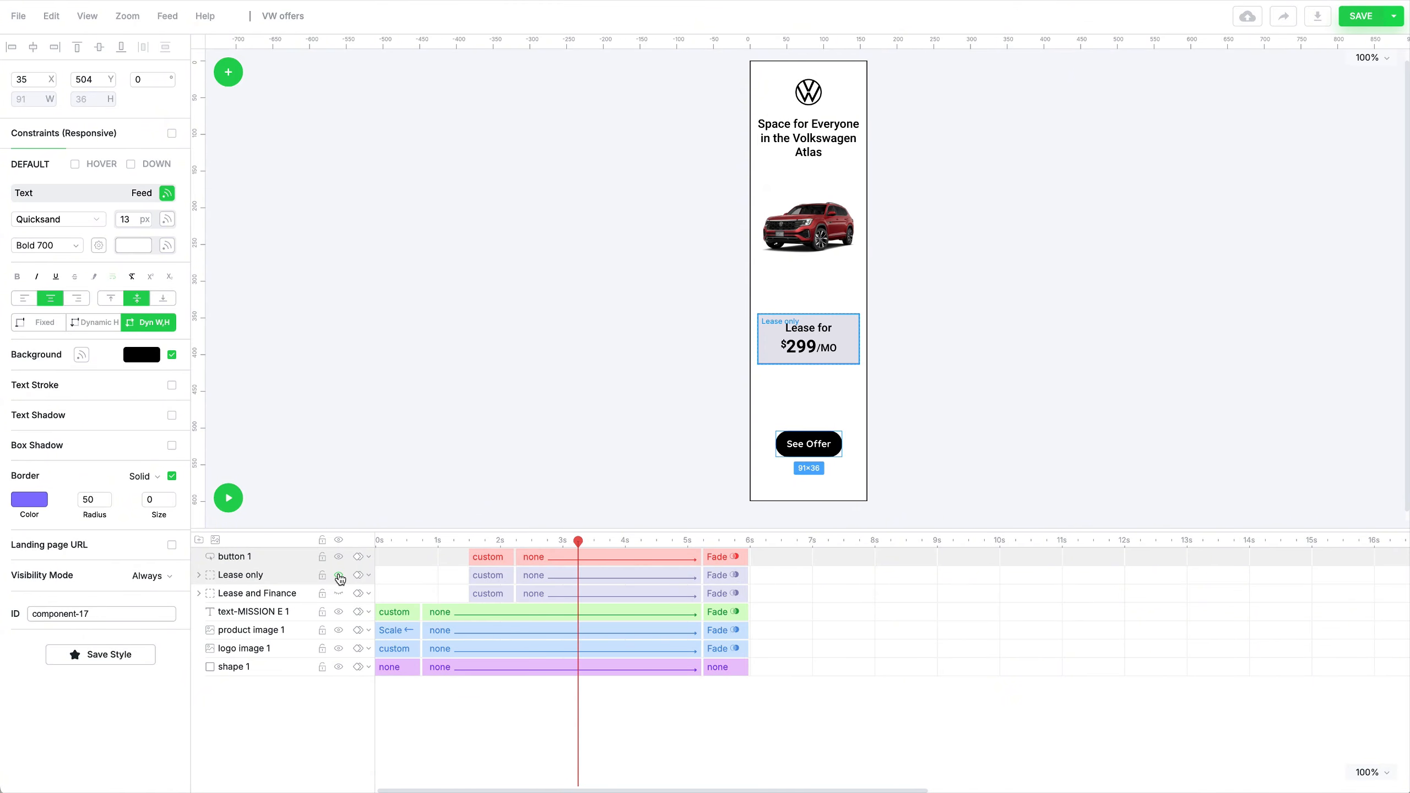
left_click(340, 576)
left_click(339, 595)
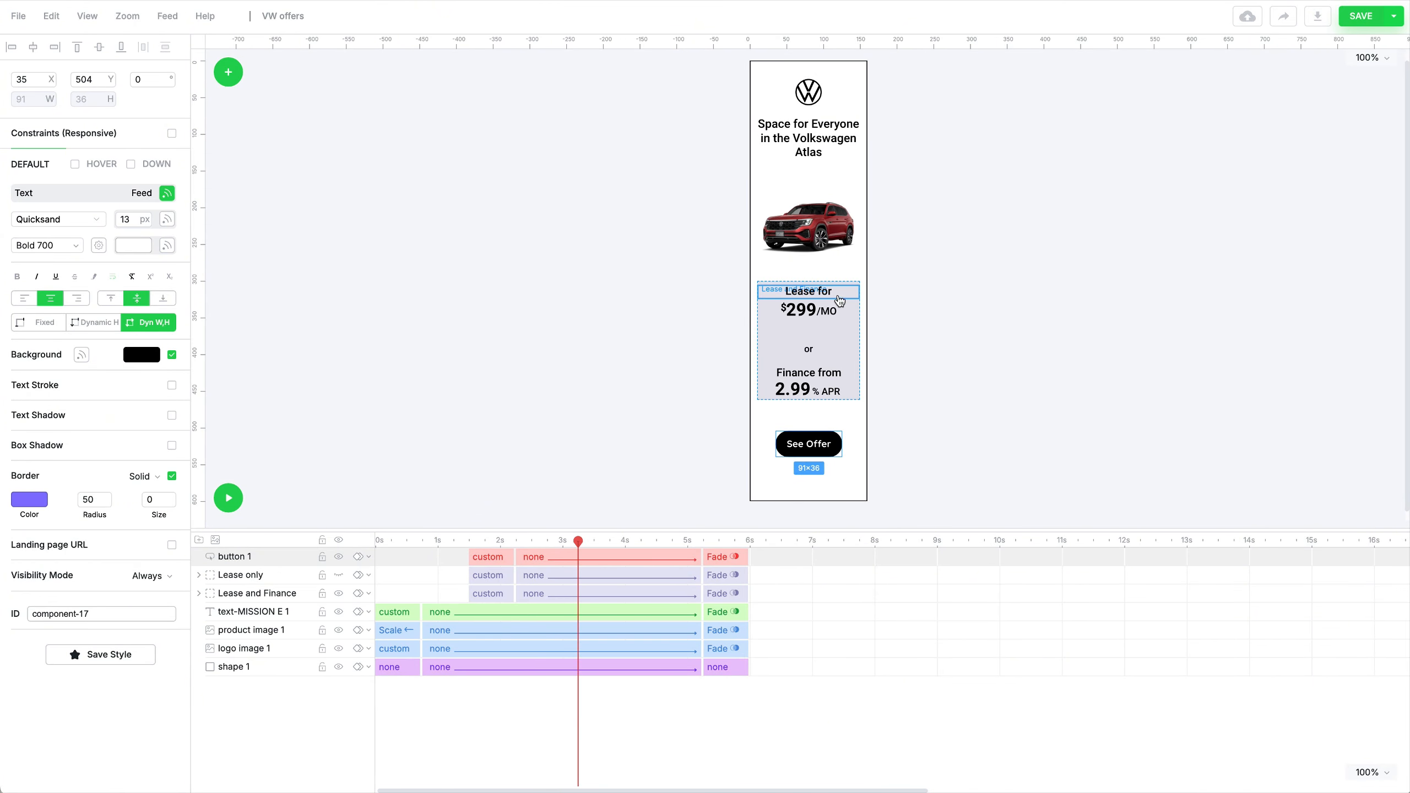
- Set the Lease only group's visibility mode to Feed Loaded & Item Feed Data Not Empty and bind its feed content to lease_only_visible
left_click(240, 575)
left_click(152, 196)
left_click(133, 276)
left_click(150, 227)
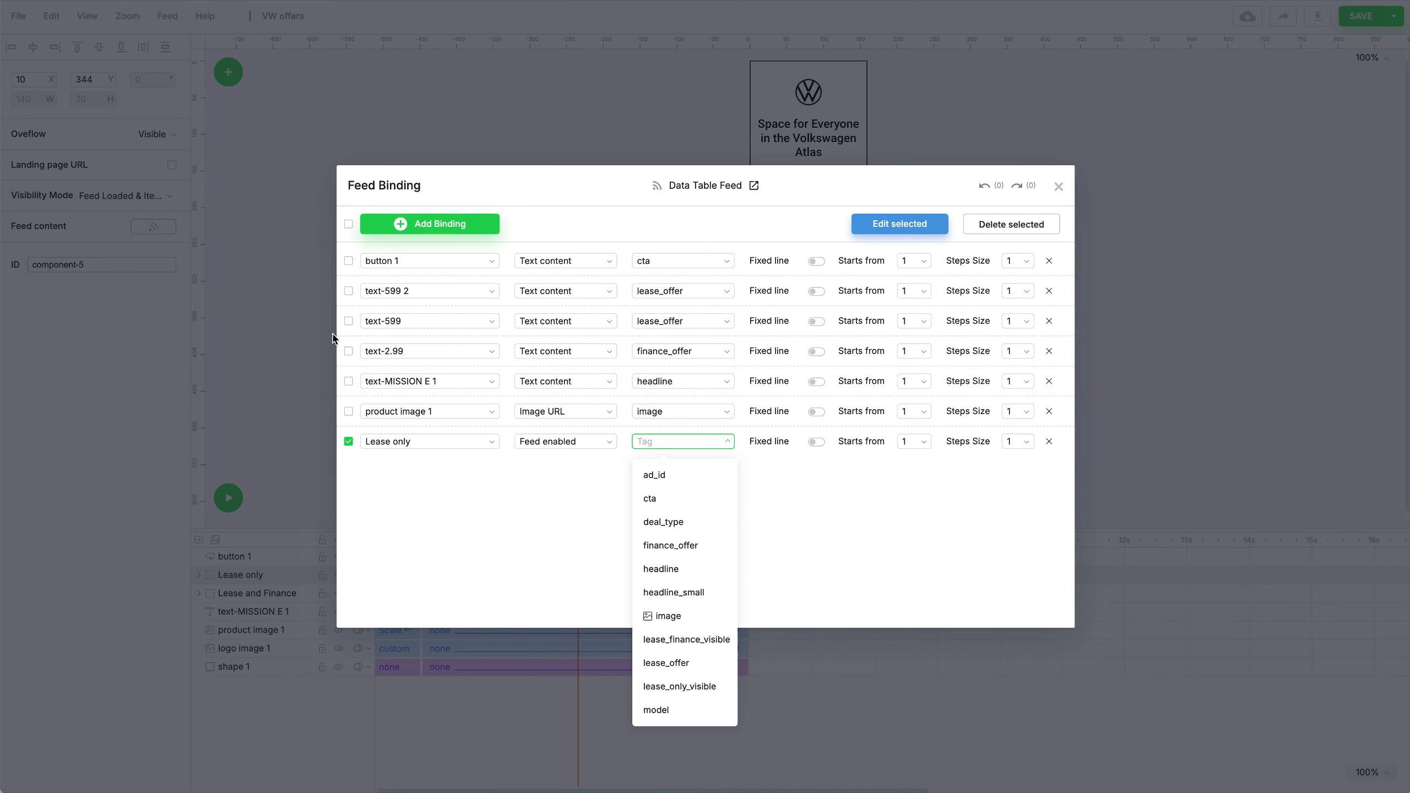
left_click(651, 692)
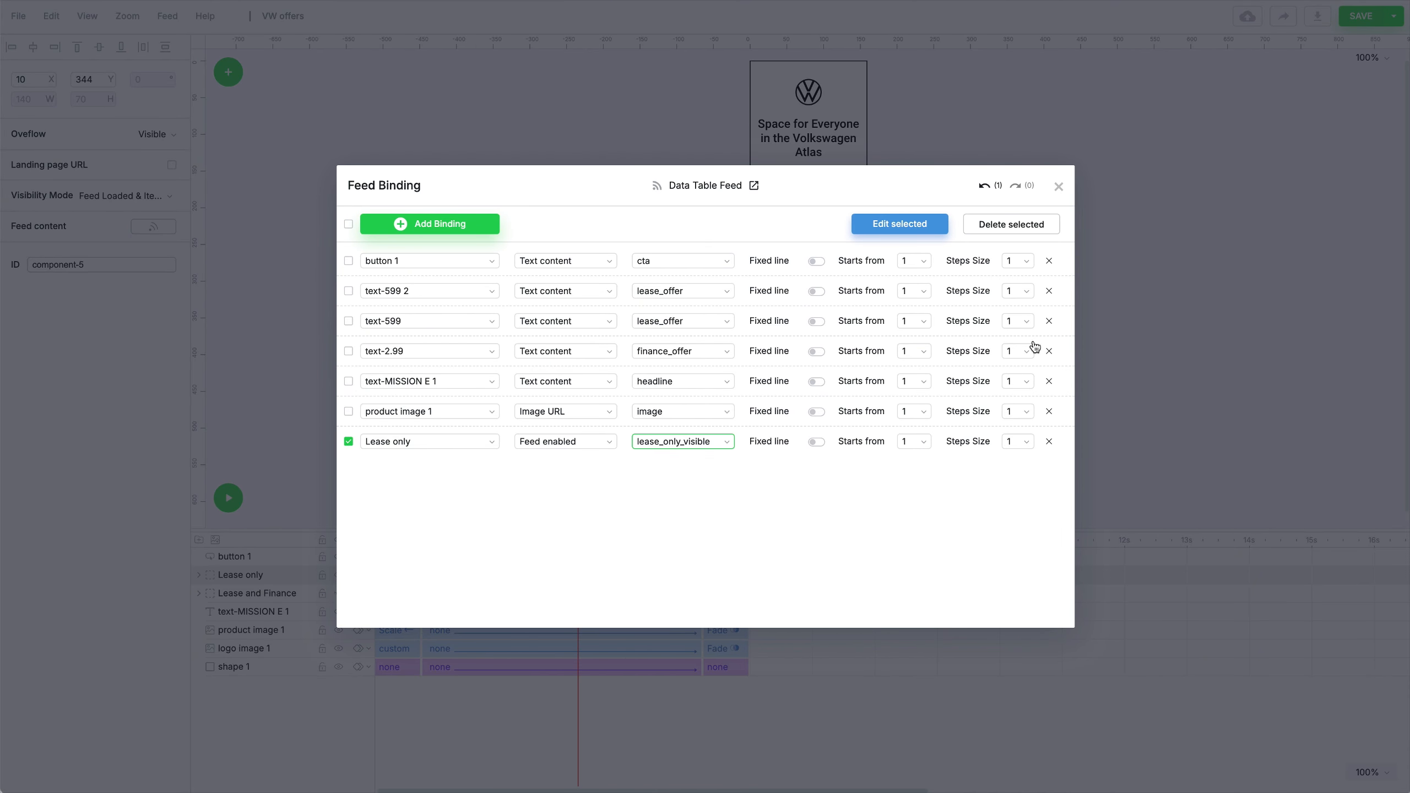
left_click(1063, 187)
left_click(134, 196)
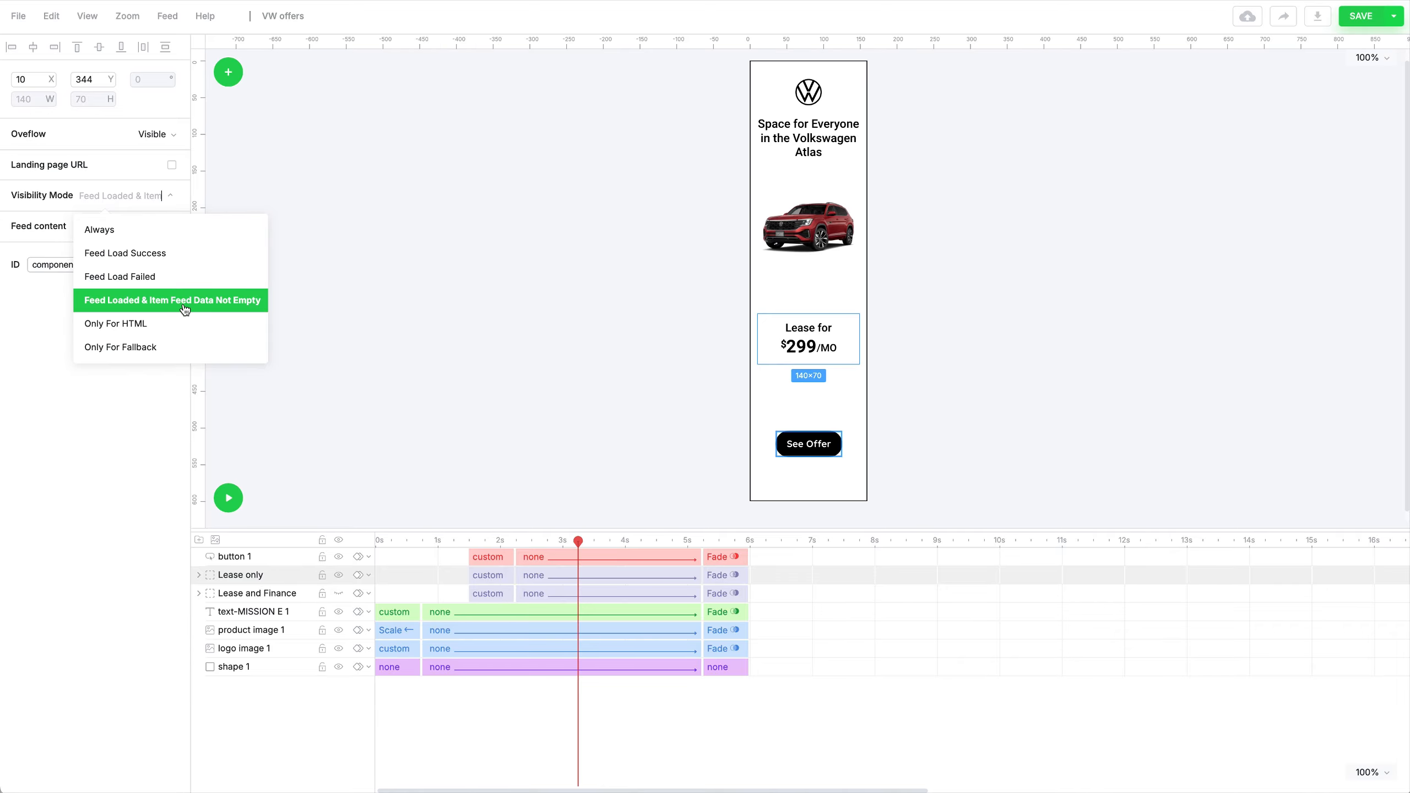
left_click(225, 305)
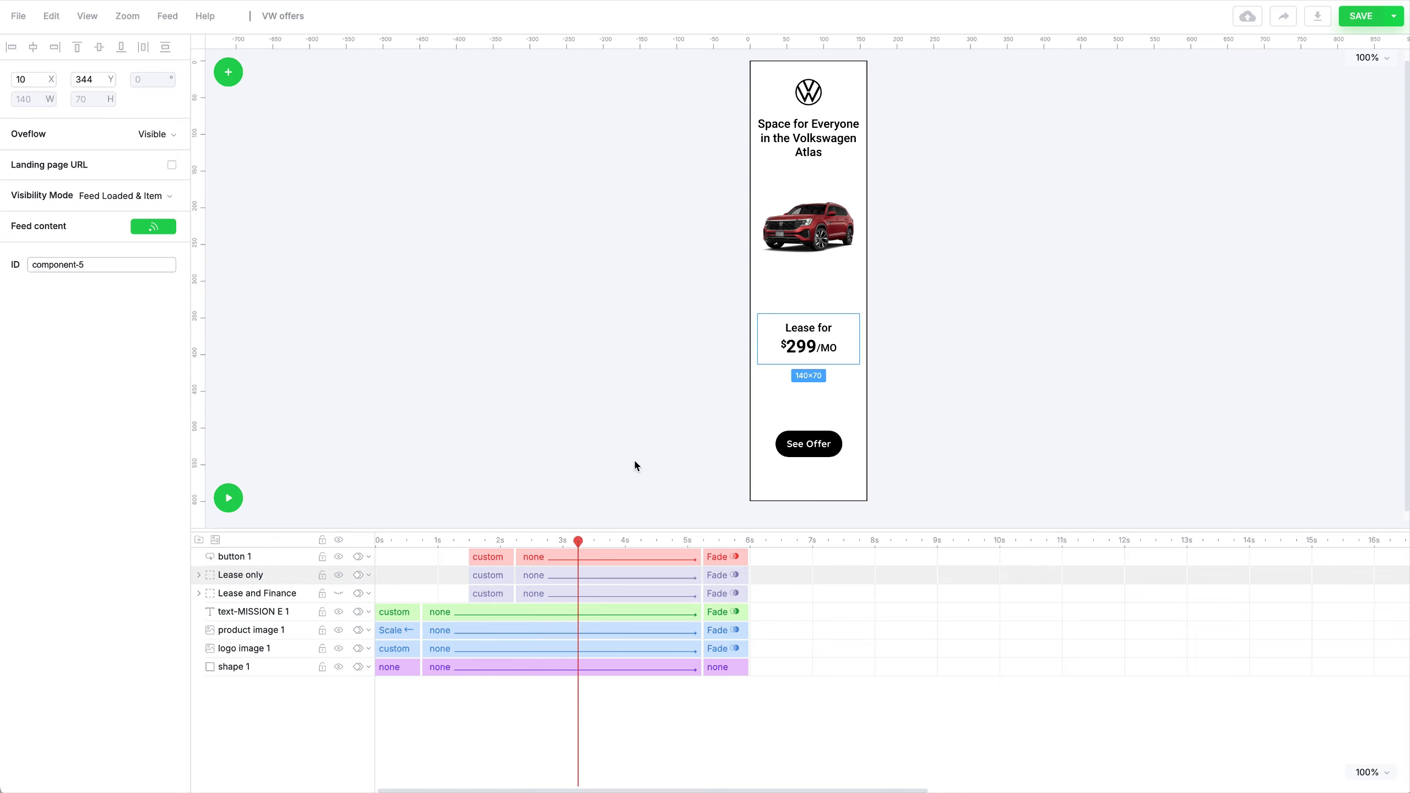
- Bind the Lease and Finance group's feed content to lease_finance_visible, using visibility mode Feed Loaded & Item Feed Data Not Empty, and save the banner
left_click(338, 575)
left_click(340, 595)
left_click(257, 595)
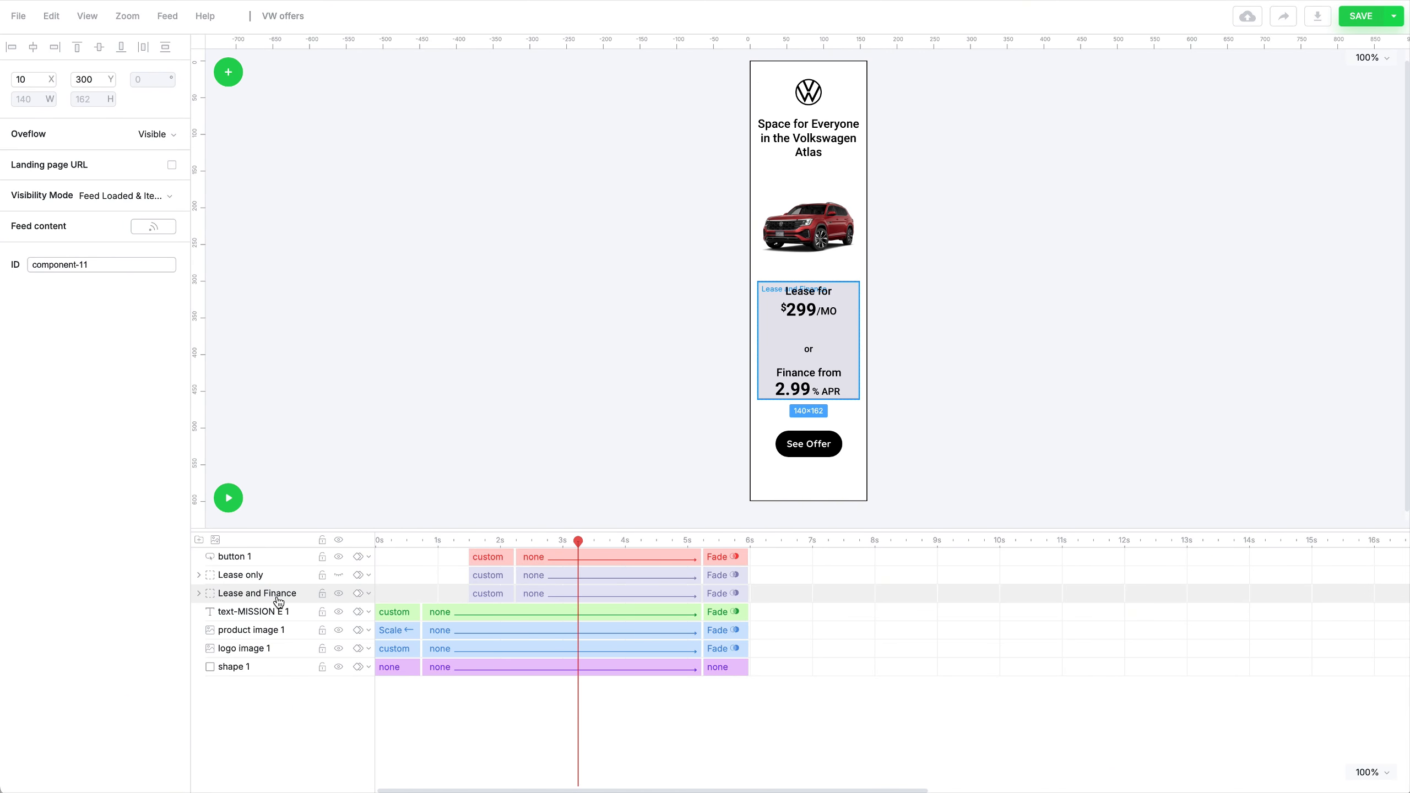
left_click(149, 227)
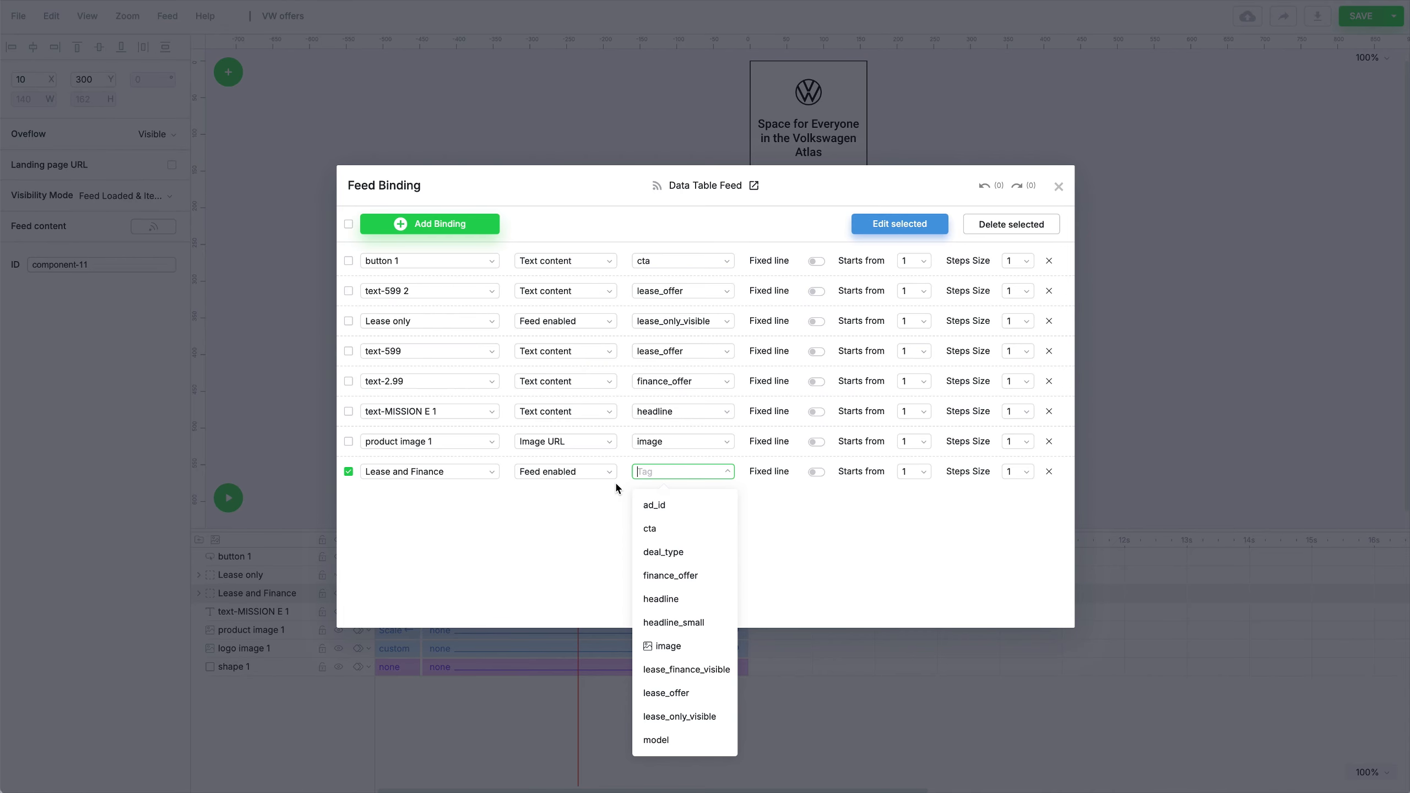
left_click(686, 679)
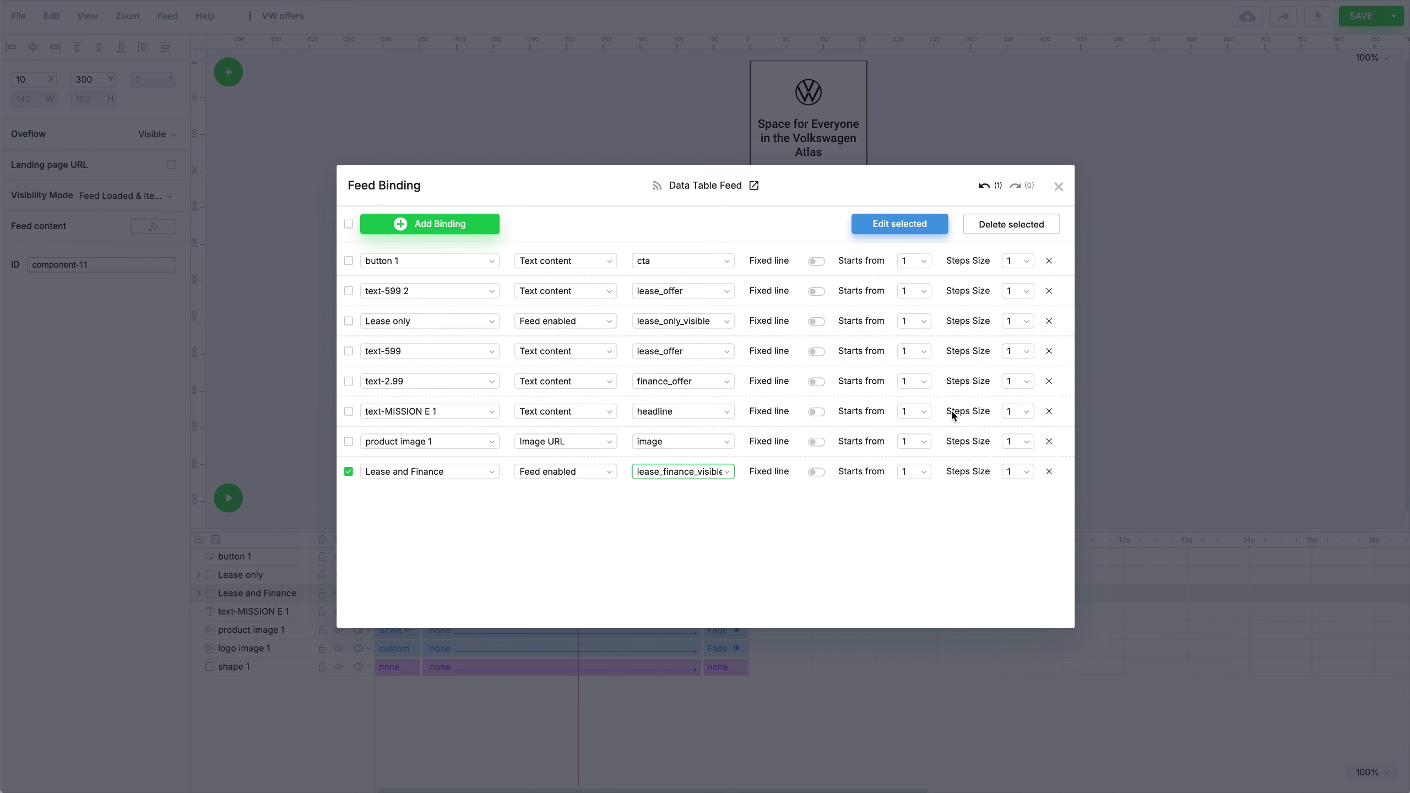
left_click(1058, 187)
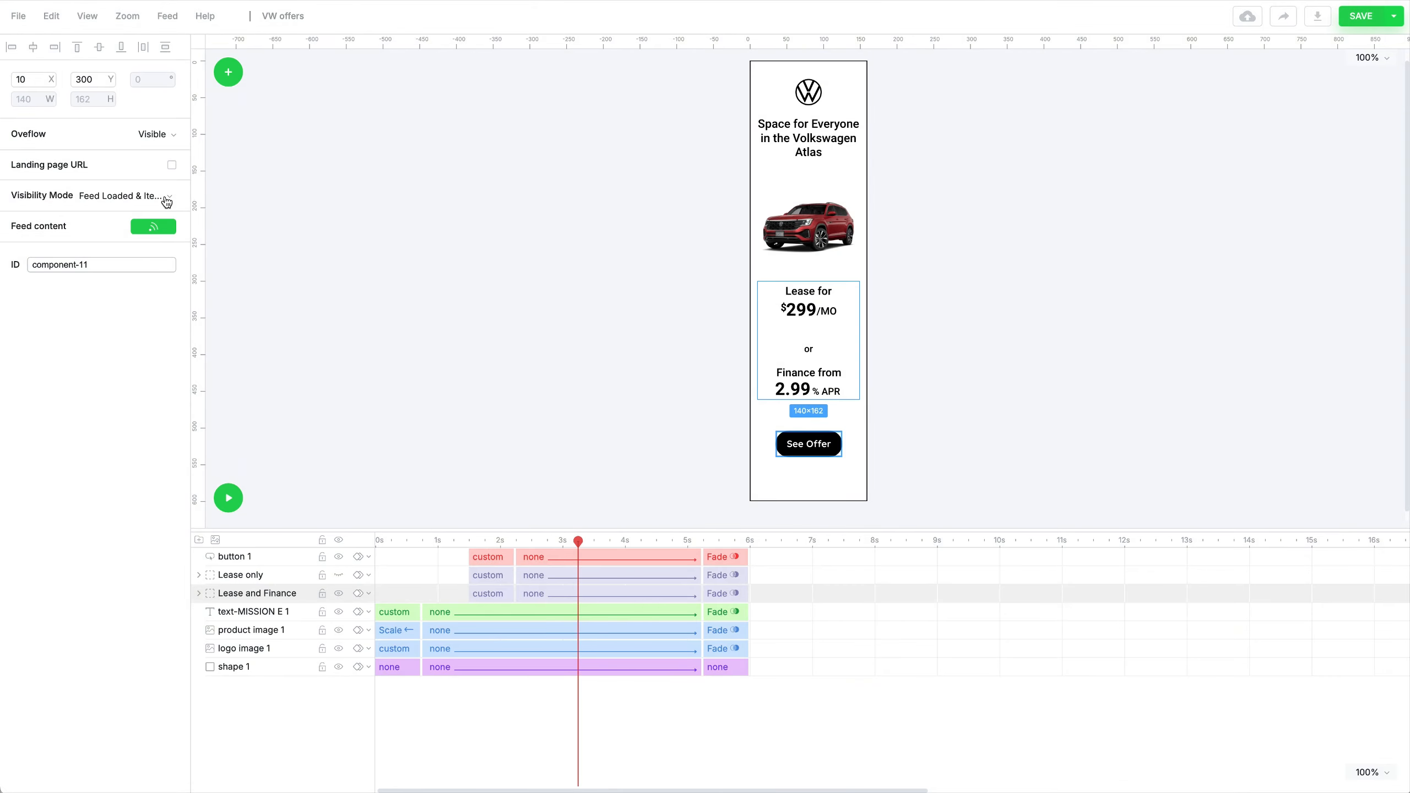
left_click(166, 196)
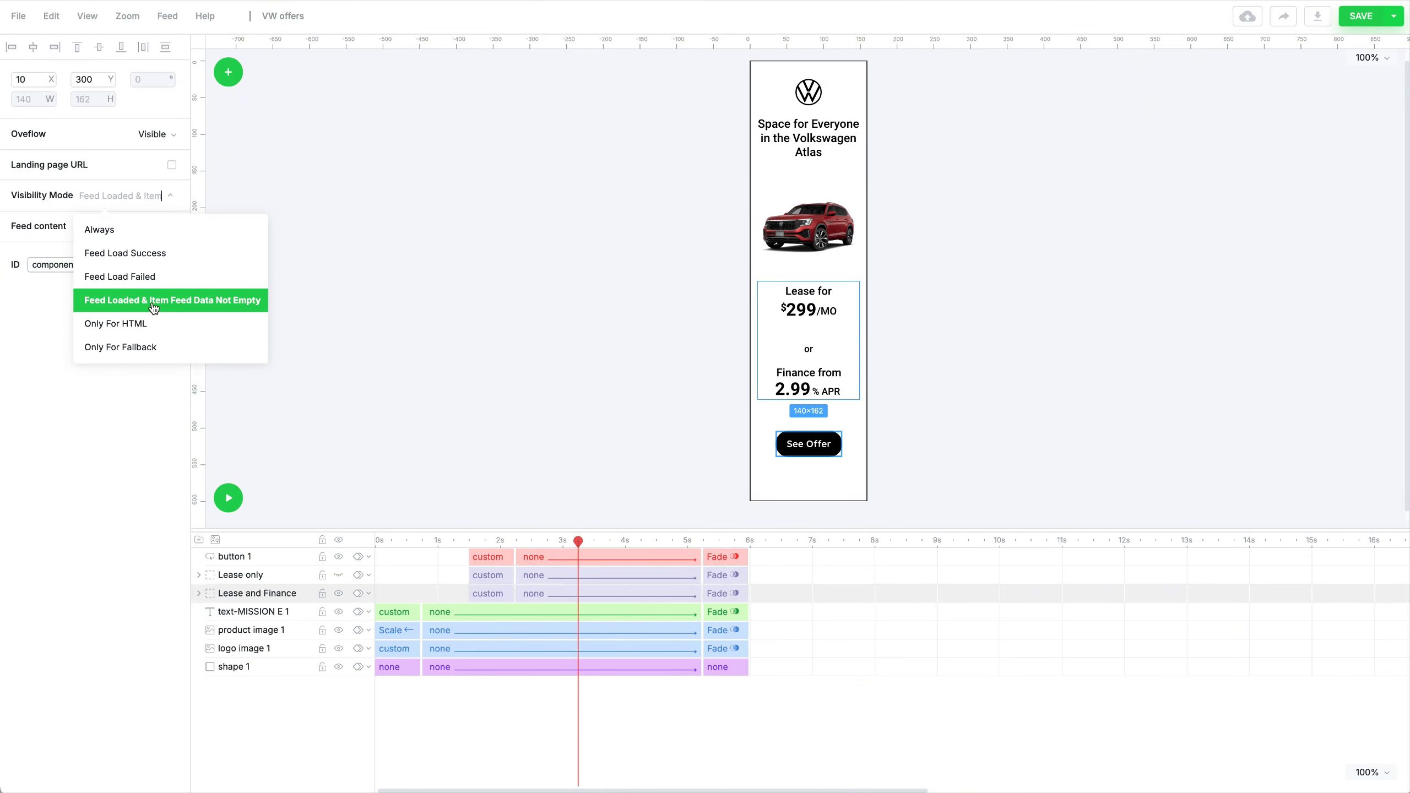
left_click(194, 308)
left_click(1351, 20)
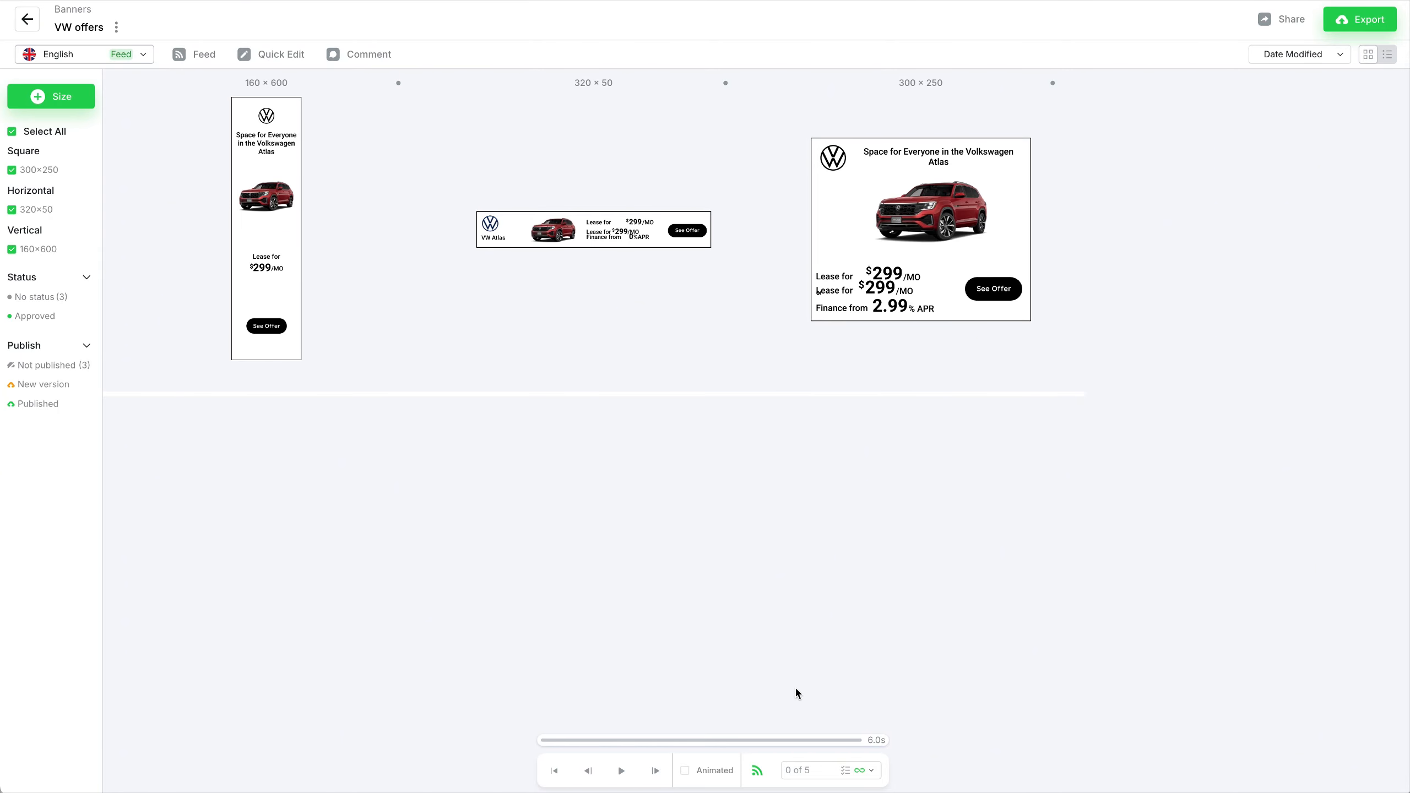
- Show all feed rows, review only the 160×600 variants by filtering out the 320×50 and 300×250 sizes, and restore both sizes
left_click(839, 773)
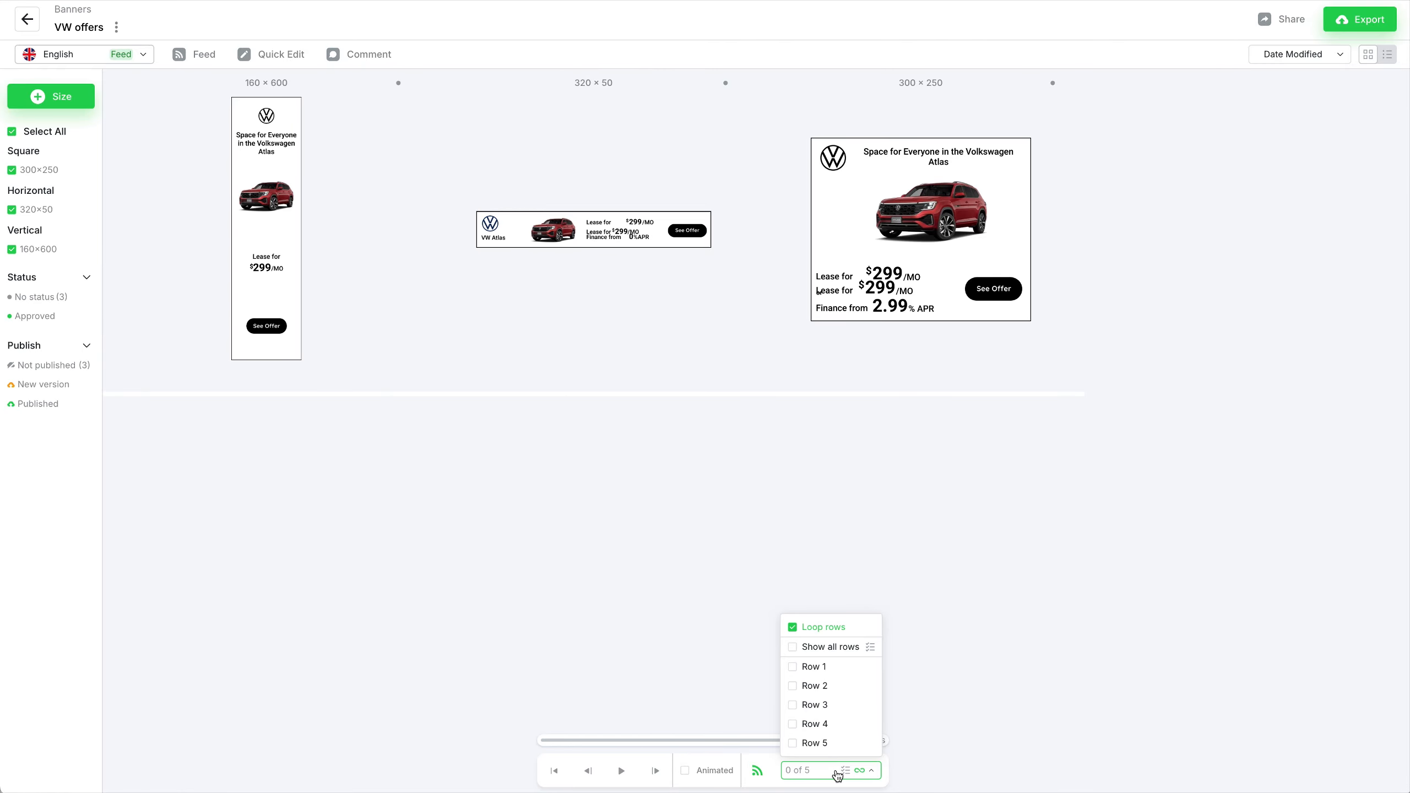
left_click(794, 648)
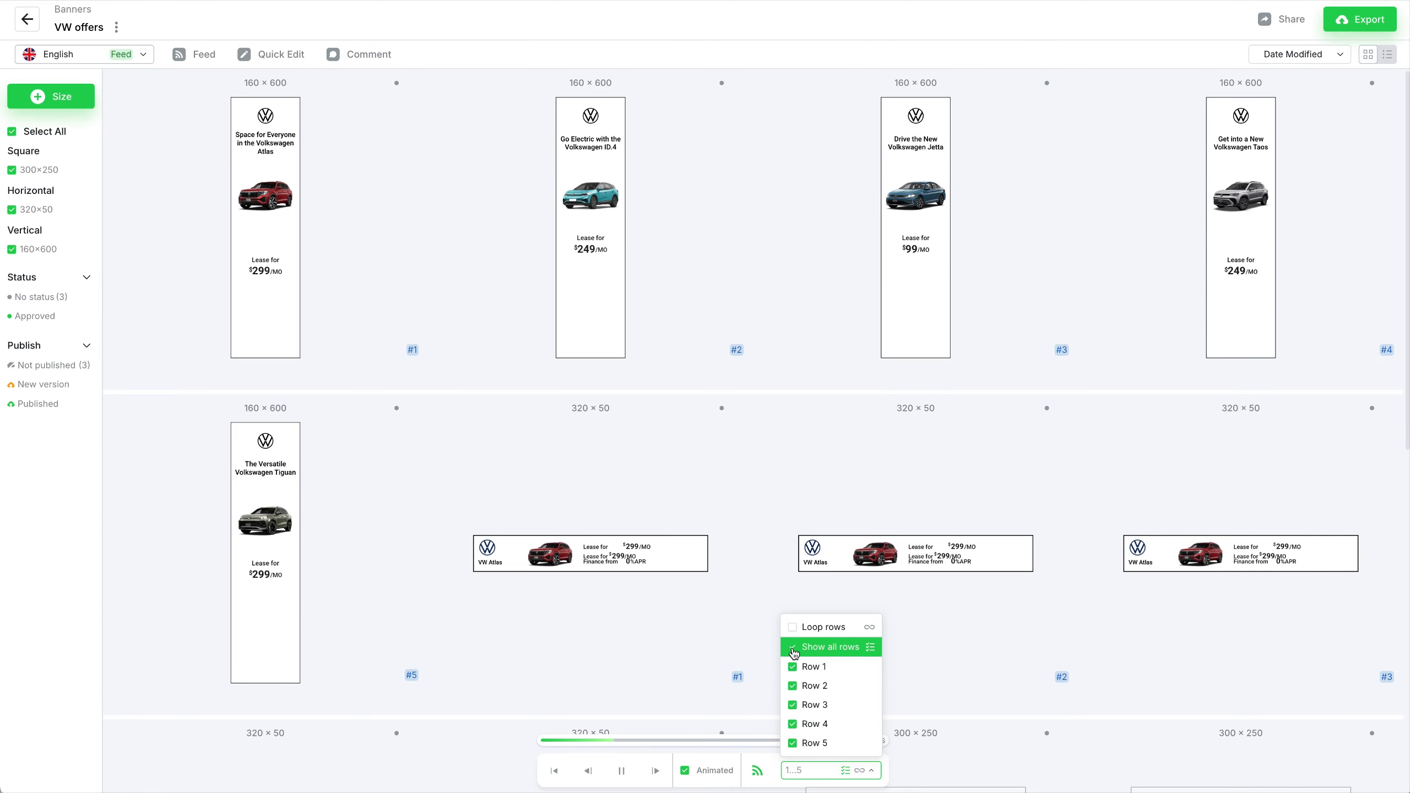
left_click(12, 210)
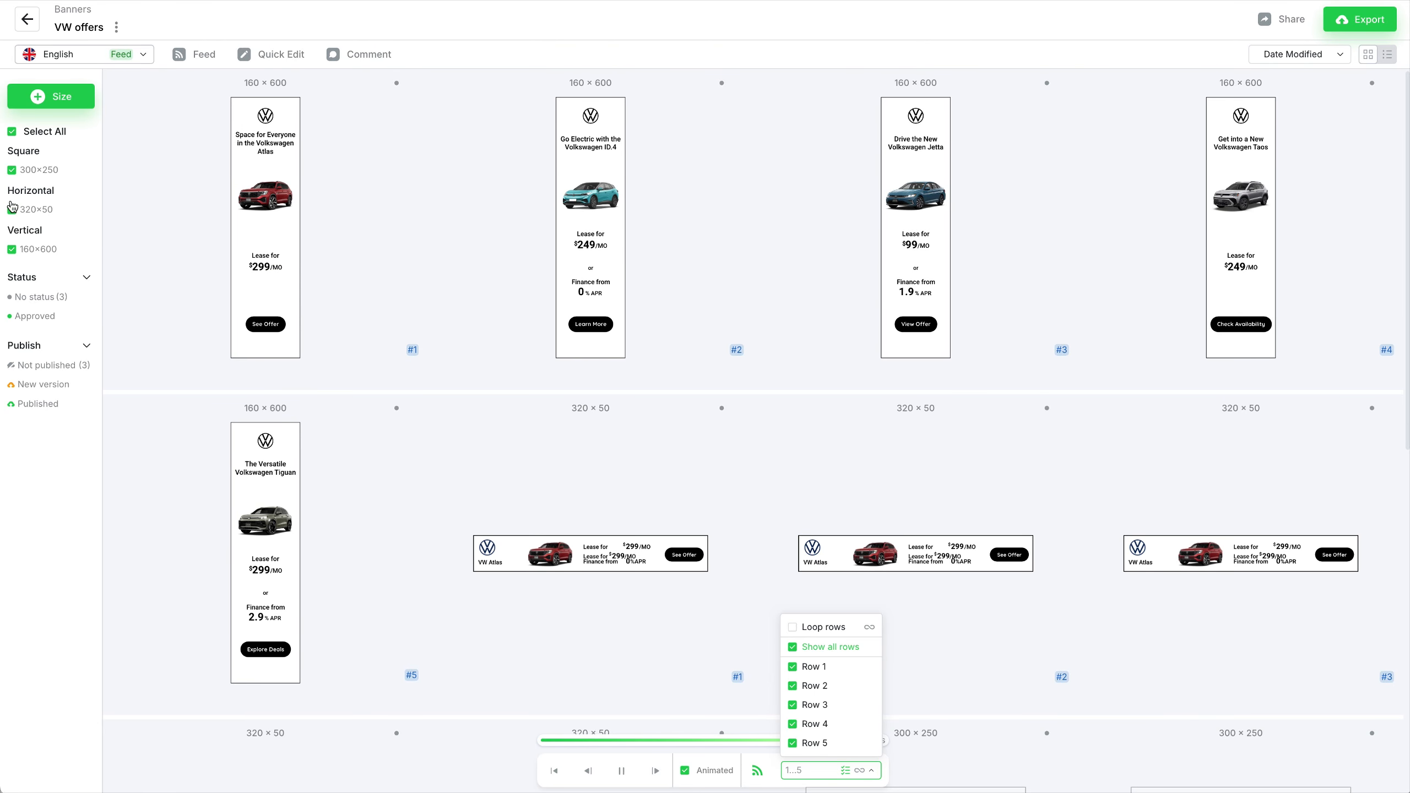
left_click(12, 171)
mouse_move(193, 211)
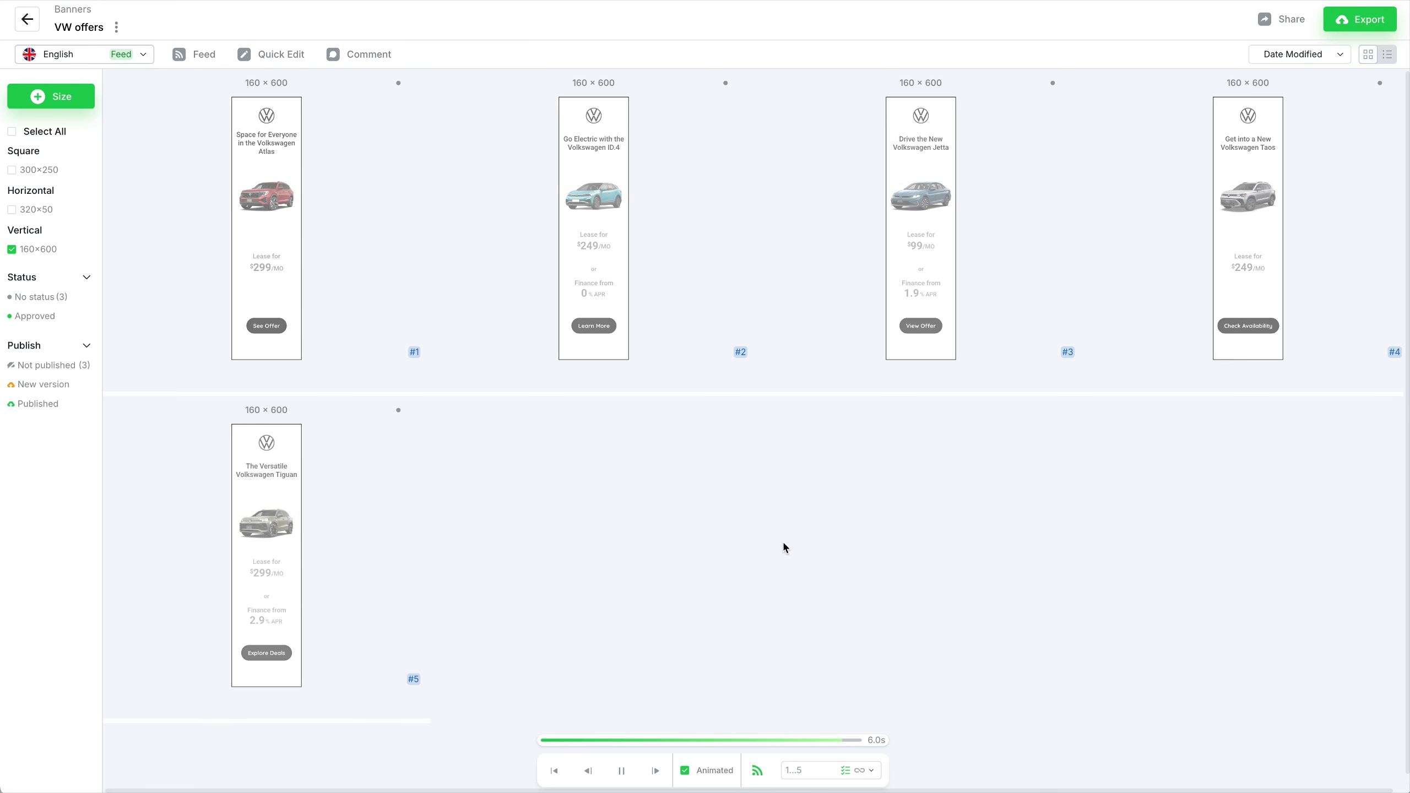
left_click(12, 209)
left_click(11, 170)
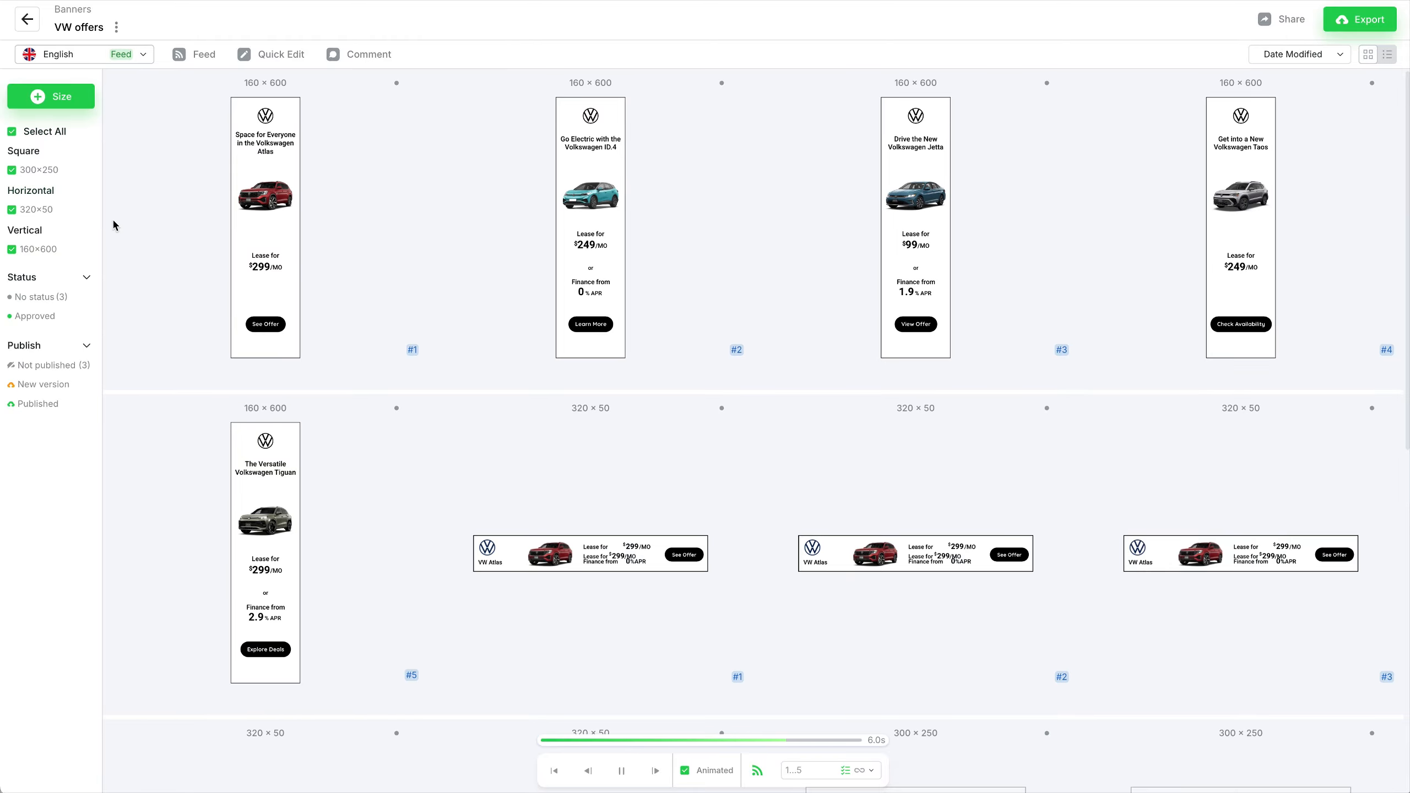
- Open the 320×50 banner for editing and bind the small VW Atlas text under the logo to the headline_small feed field
mouse_move(580, 547)
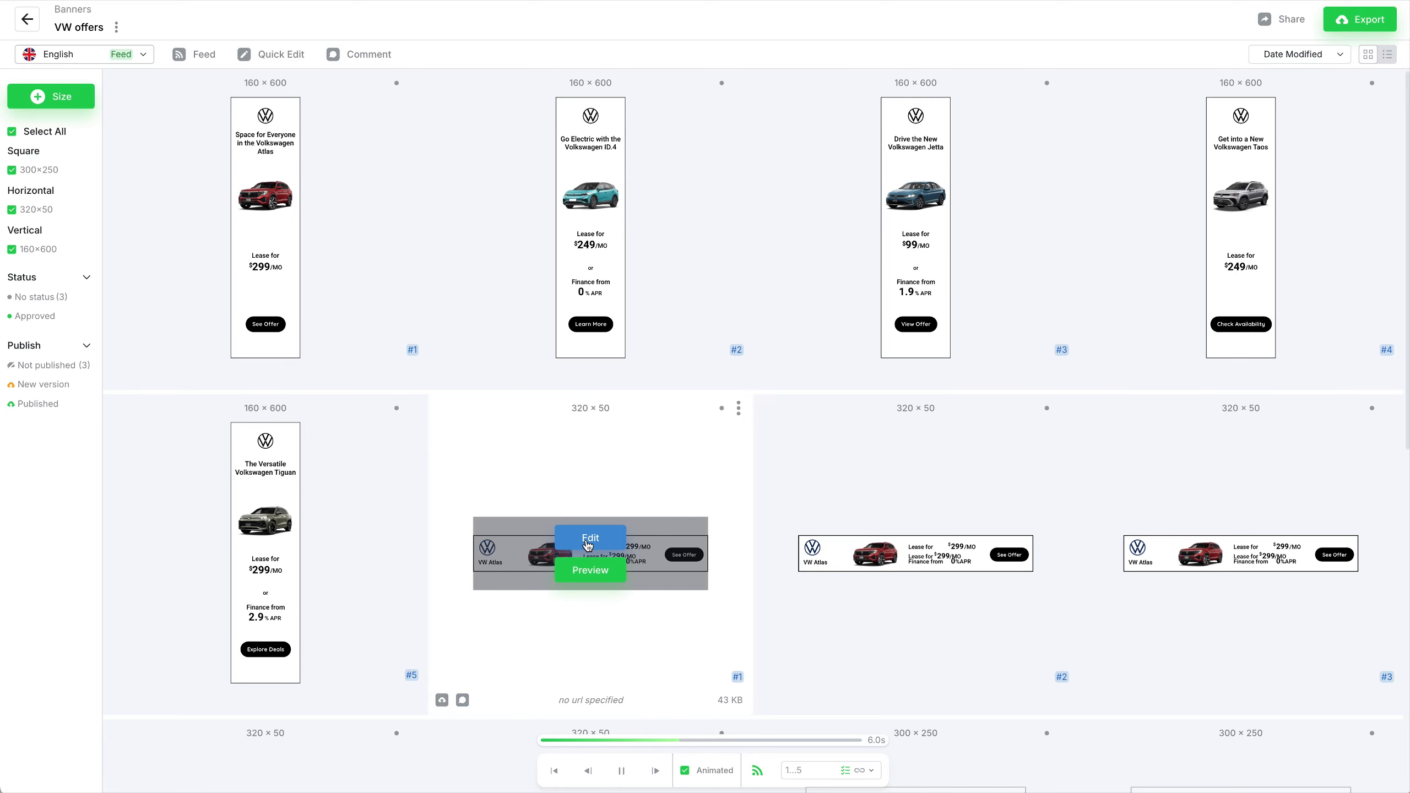
left_click(590, 539)
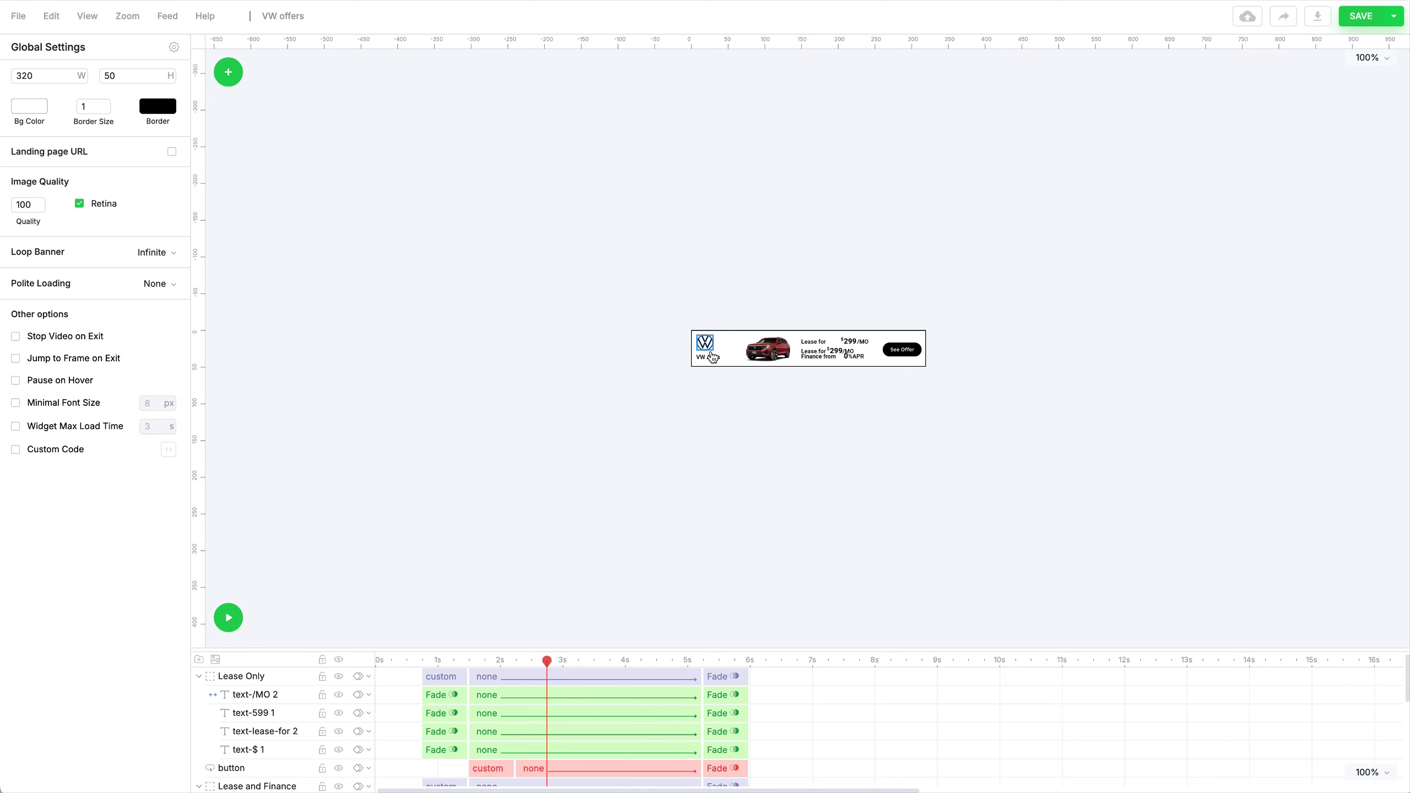
left_click(713, 358)
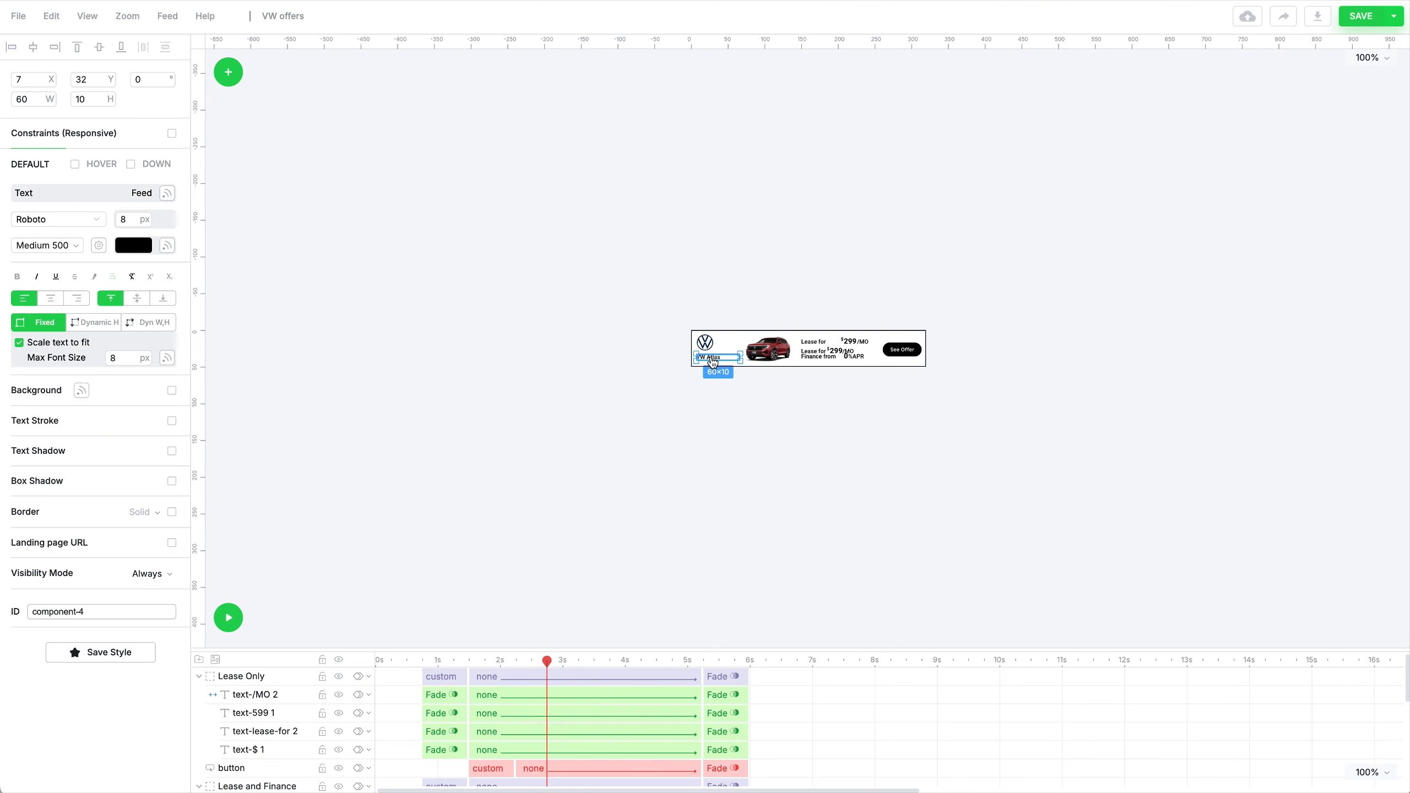
left_click(167, 194)
left_click(683, 261)
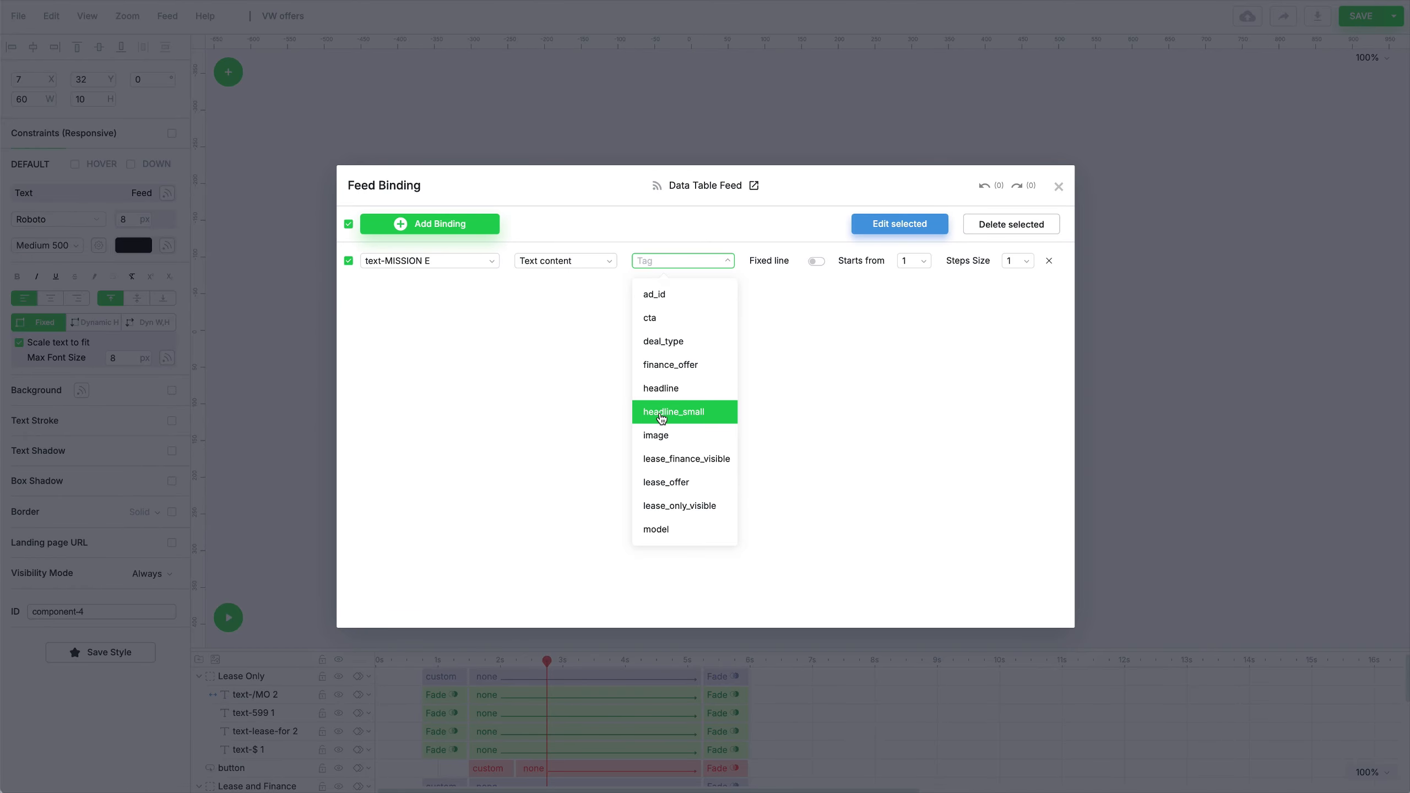
left_click(687, 418)
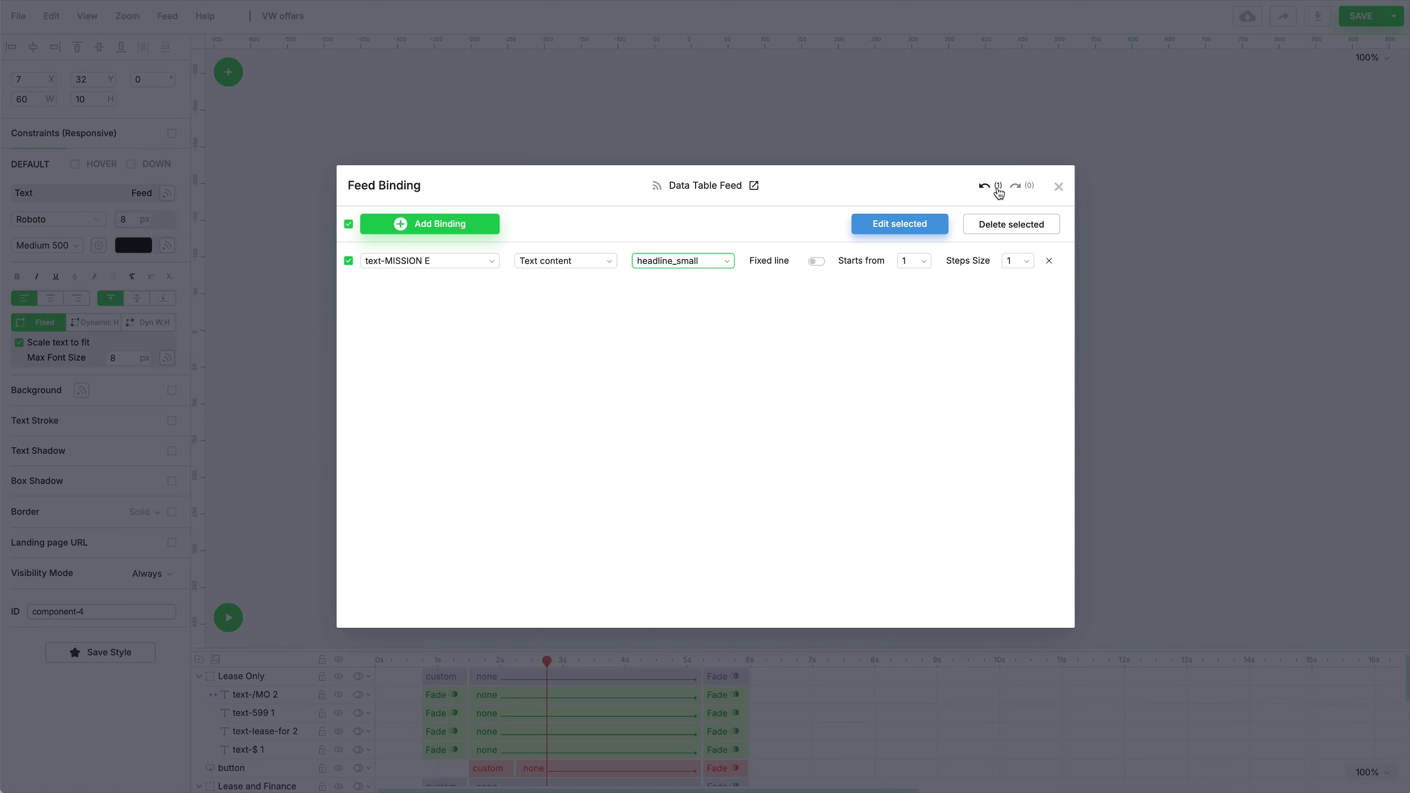
left_click(1058, 188)
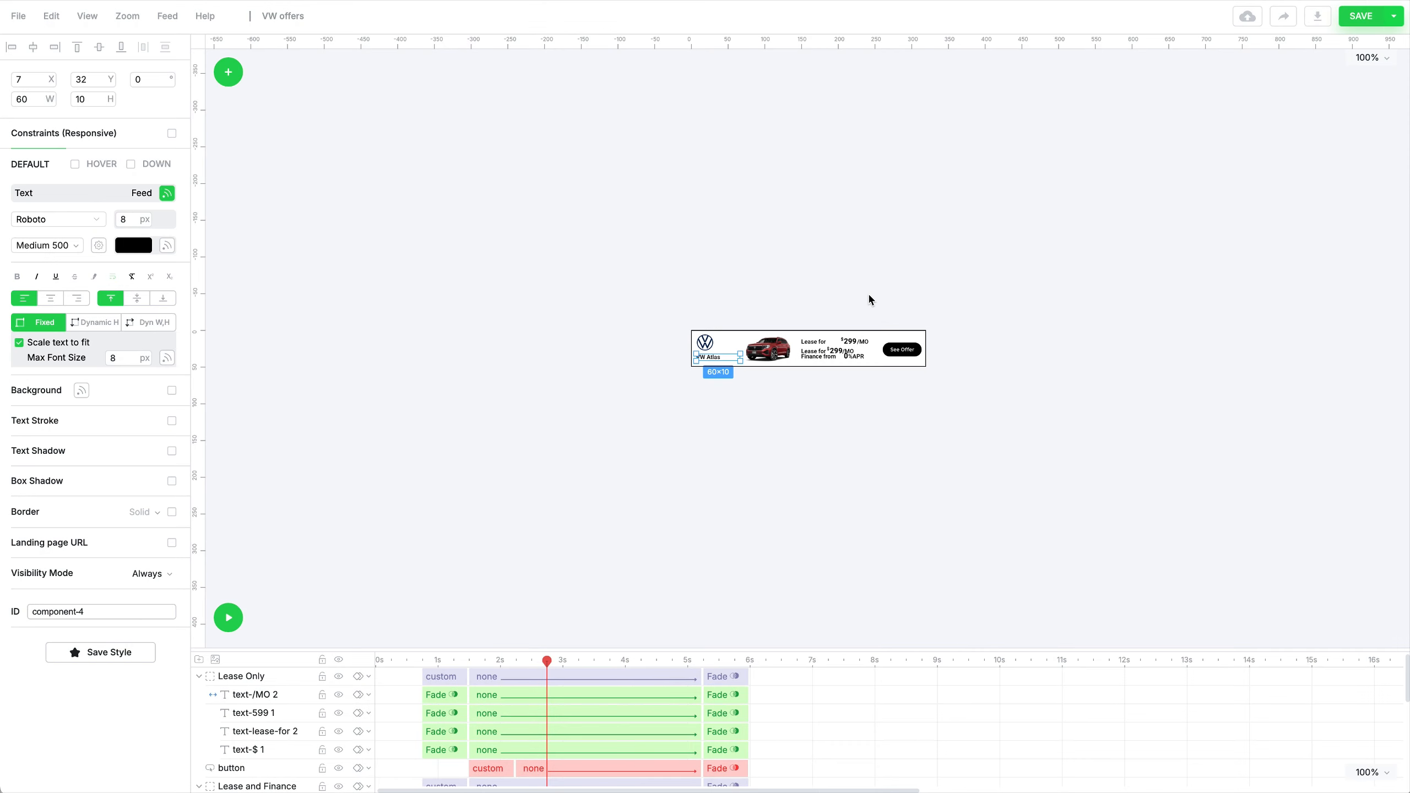